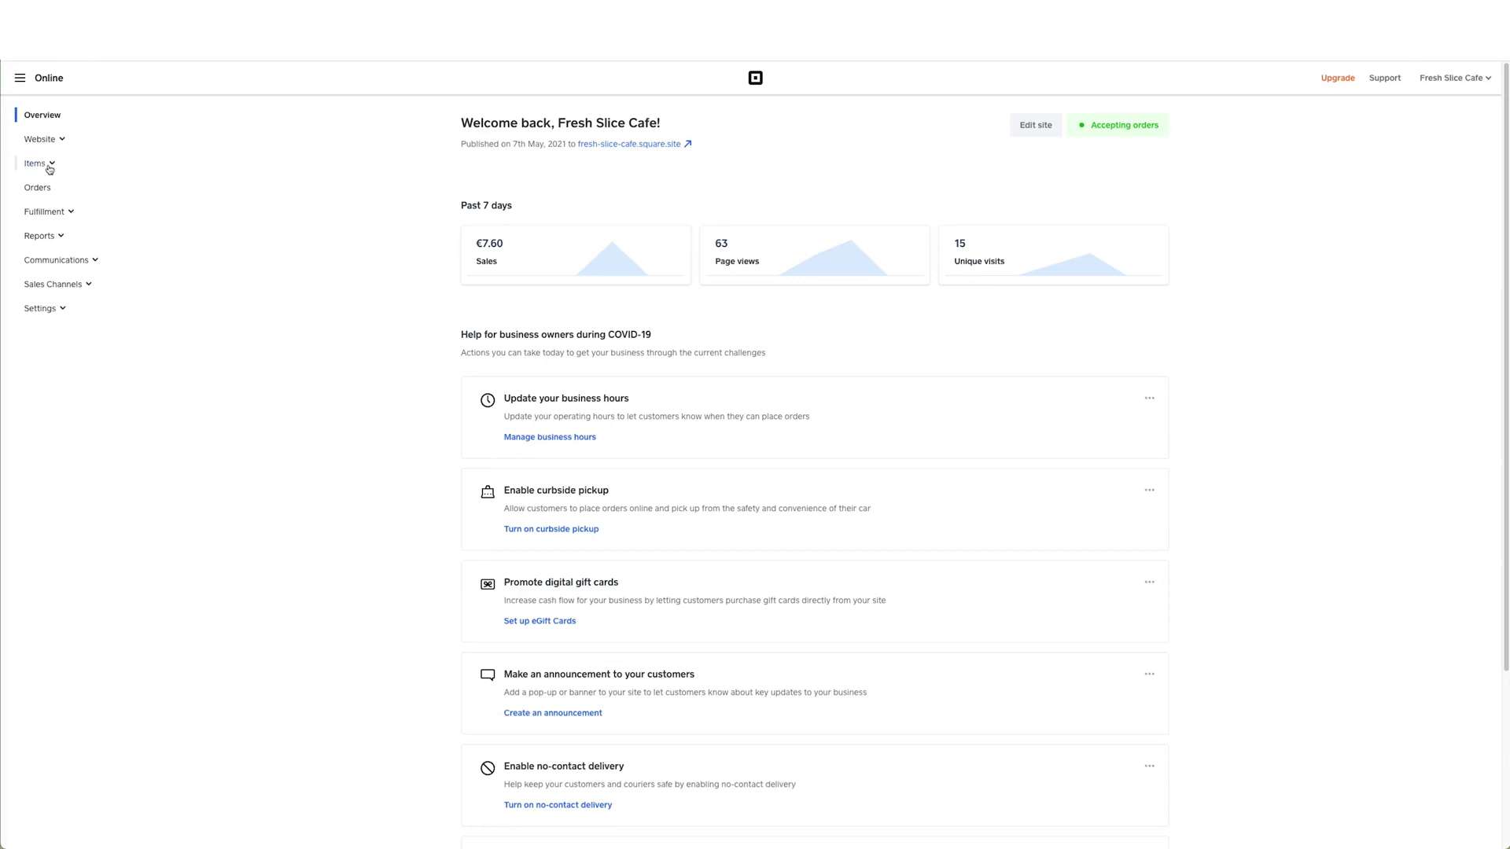
# - Go to the Site Items library from the Items sidebar menu
pyautogui.click(49, 165)
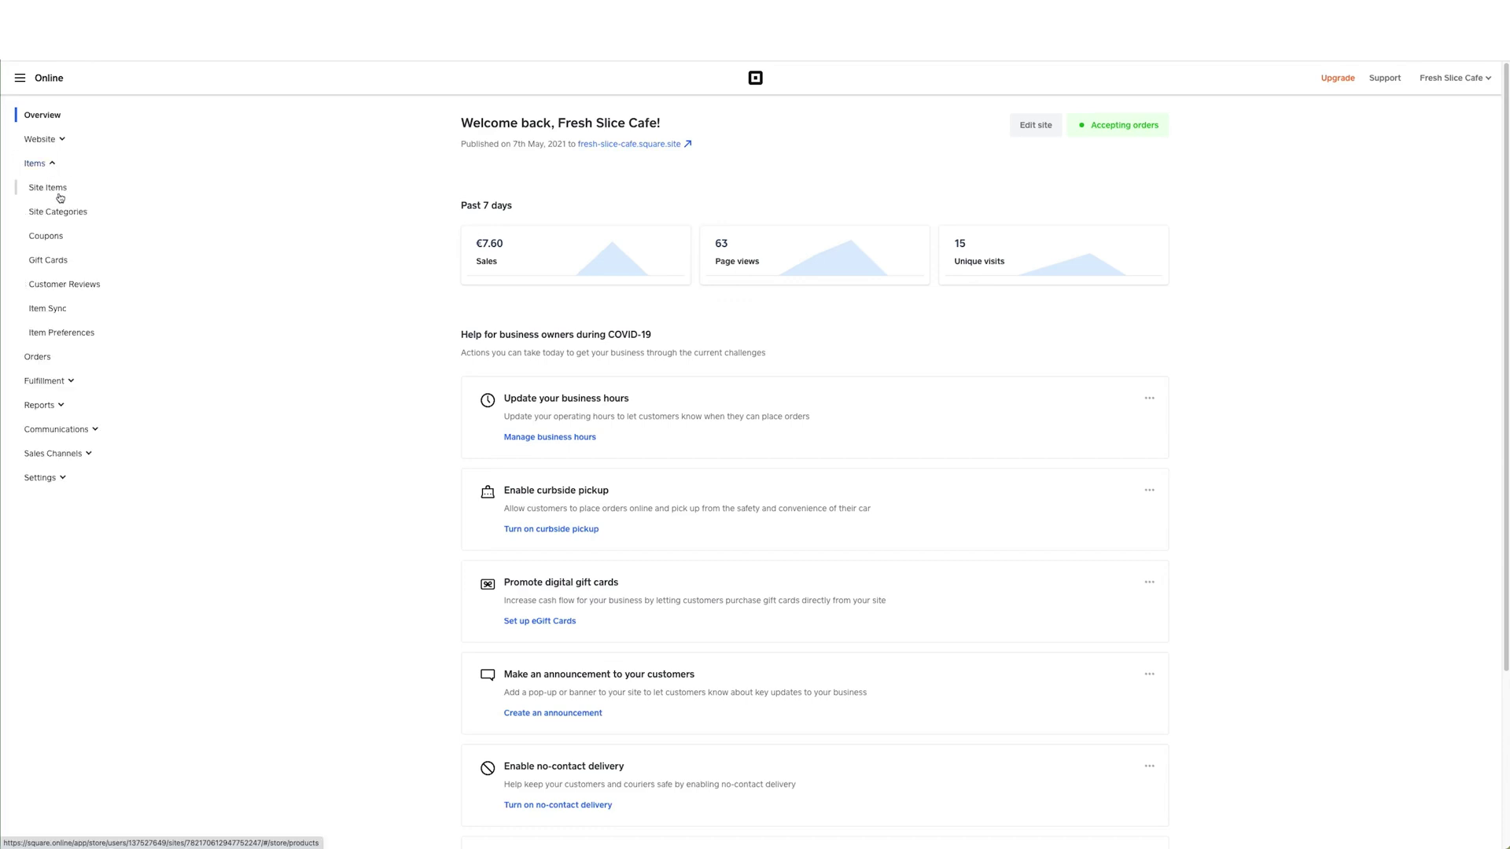
pyautogui.click(47, 188)
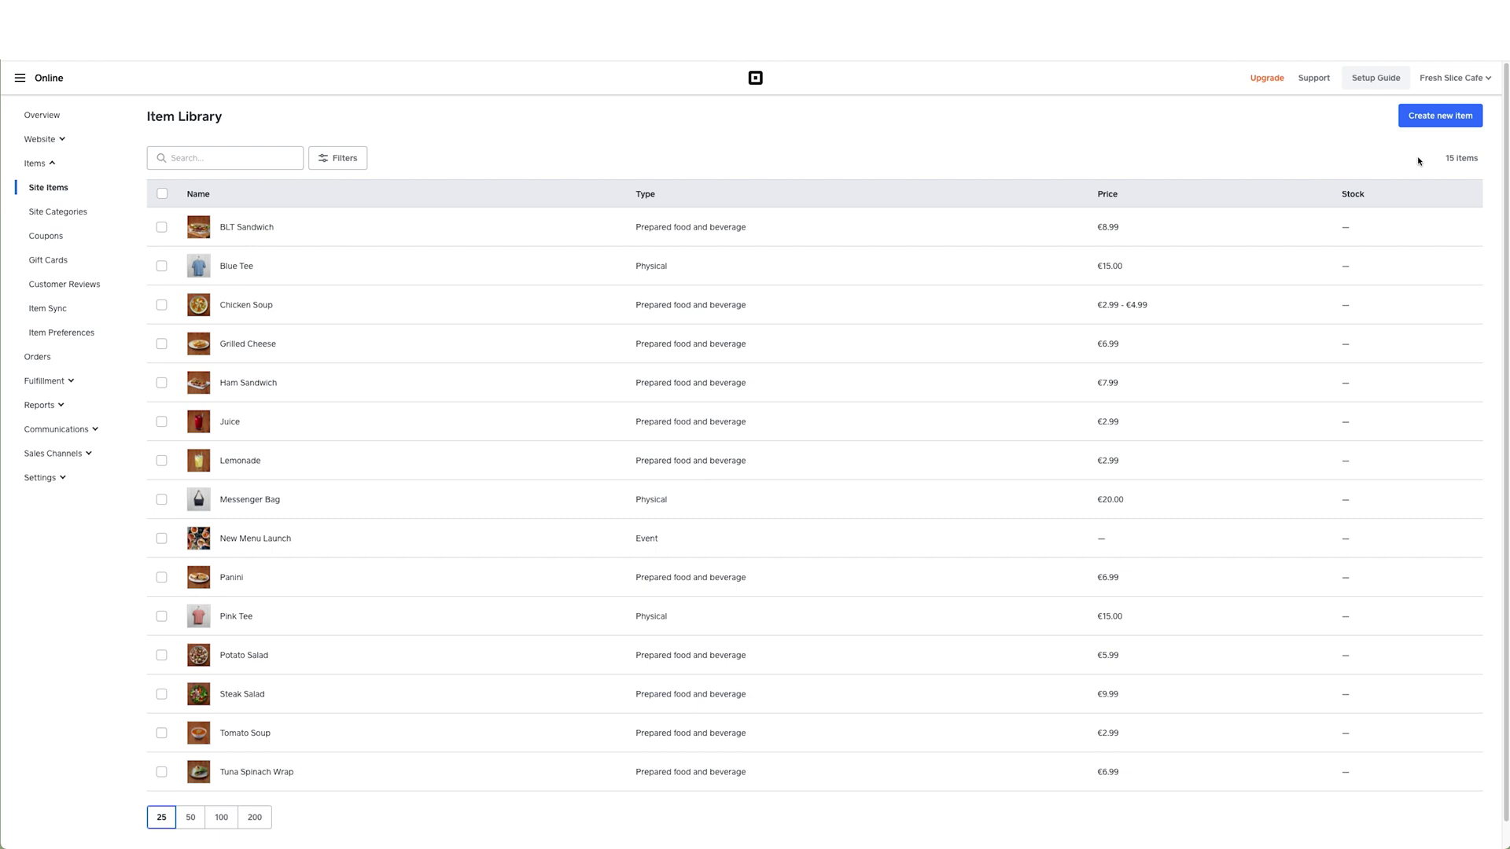
# - Give the Tuna Spinach Wrap a 30-minute pickup and delivery prep time
pyautogui.click(282, 771)
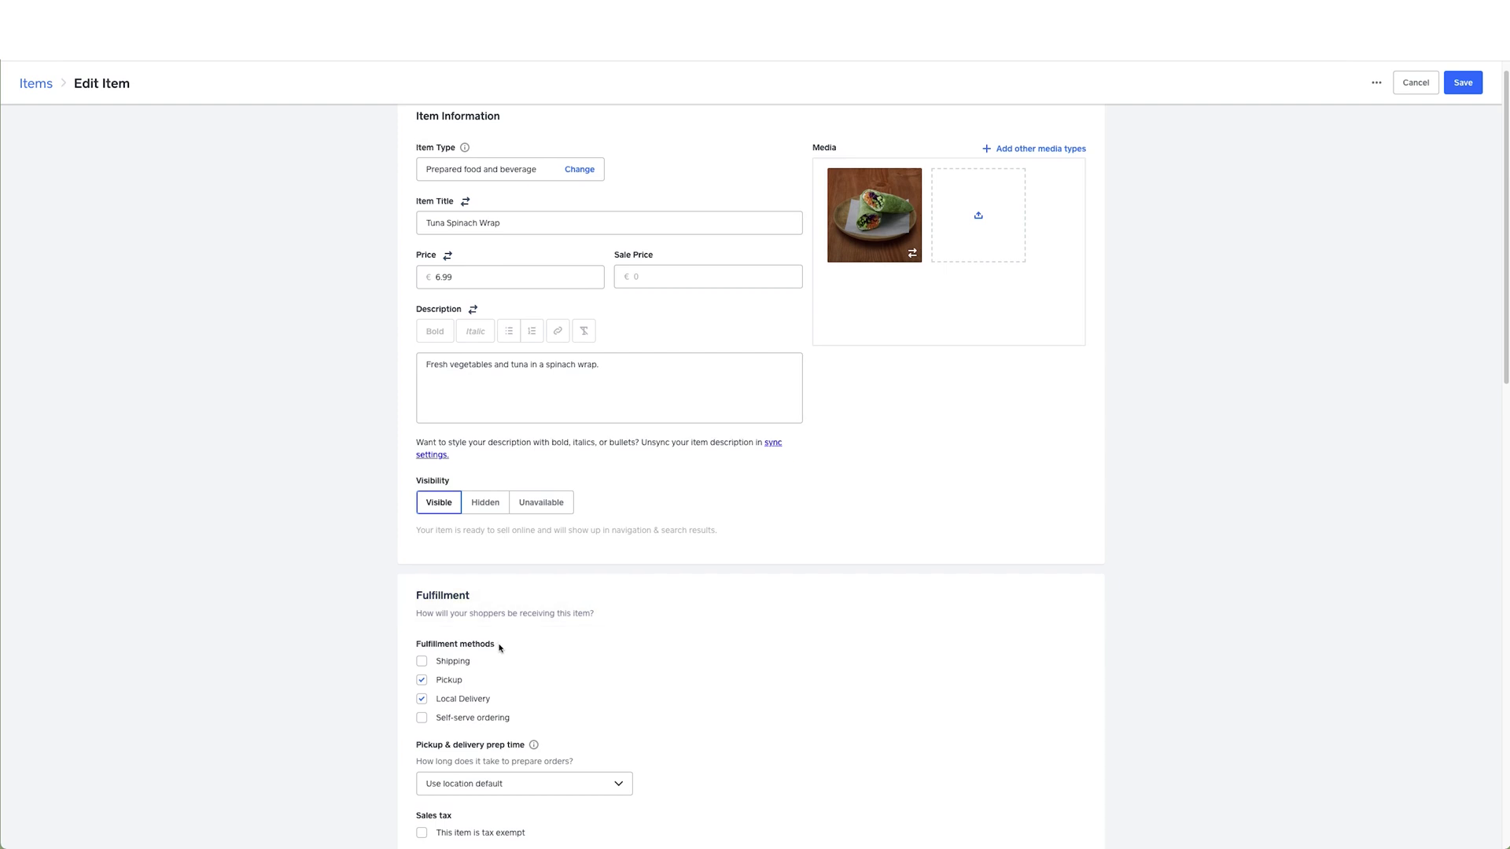
pyautogui.scroll(-2, 499, 649)
pyautogui.click(578, 696)
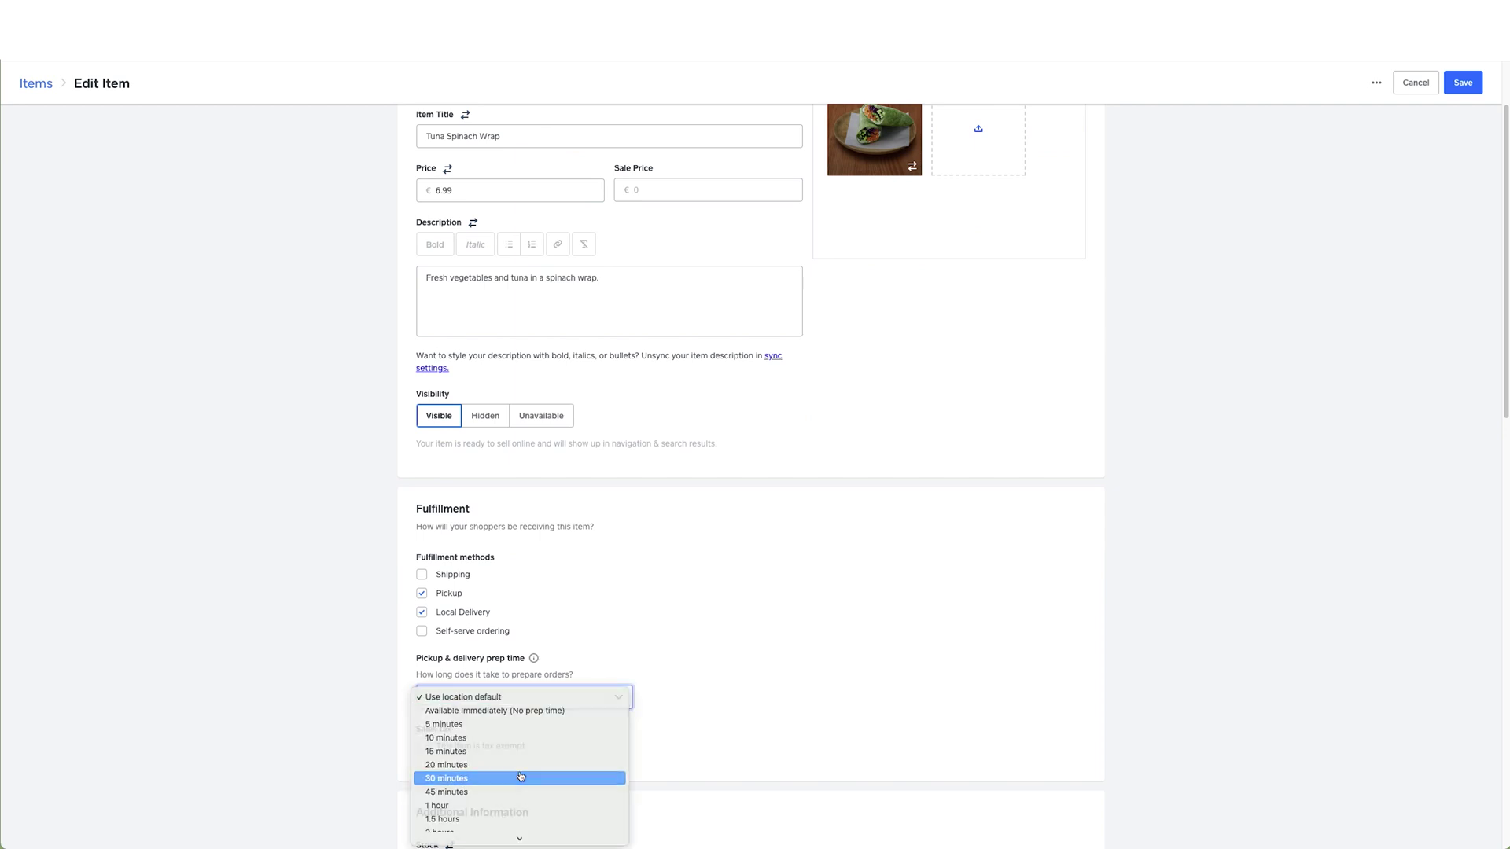
pyautogui.click(527, 779)
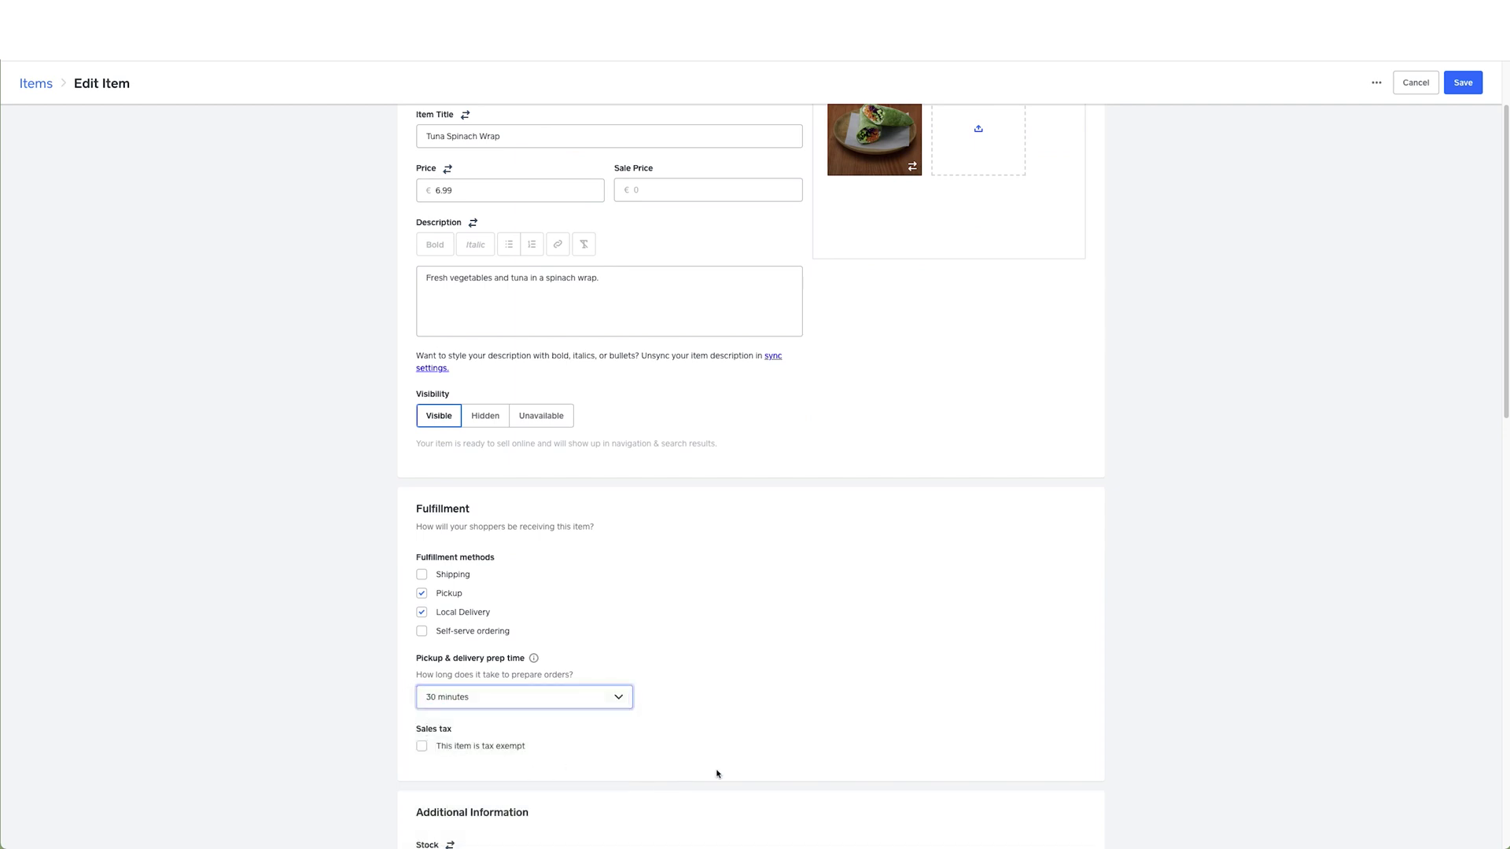
pyautogui.scroll(-3, 809, 760)
pyautogui.scroll(-2, 809, 761)
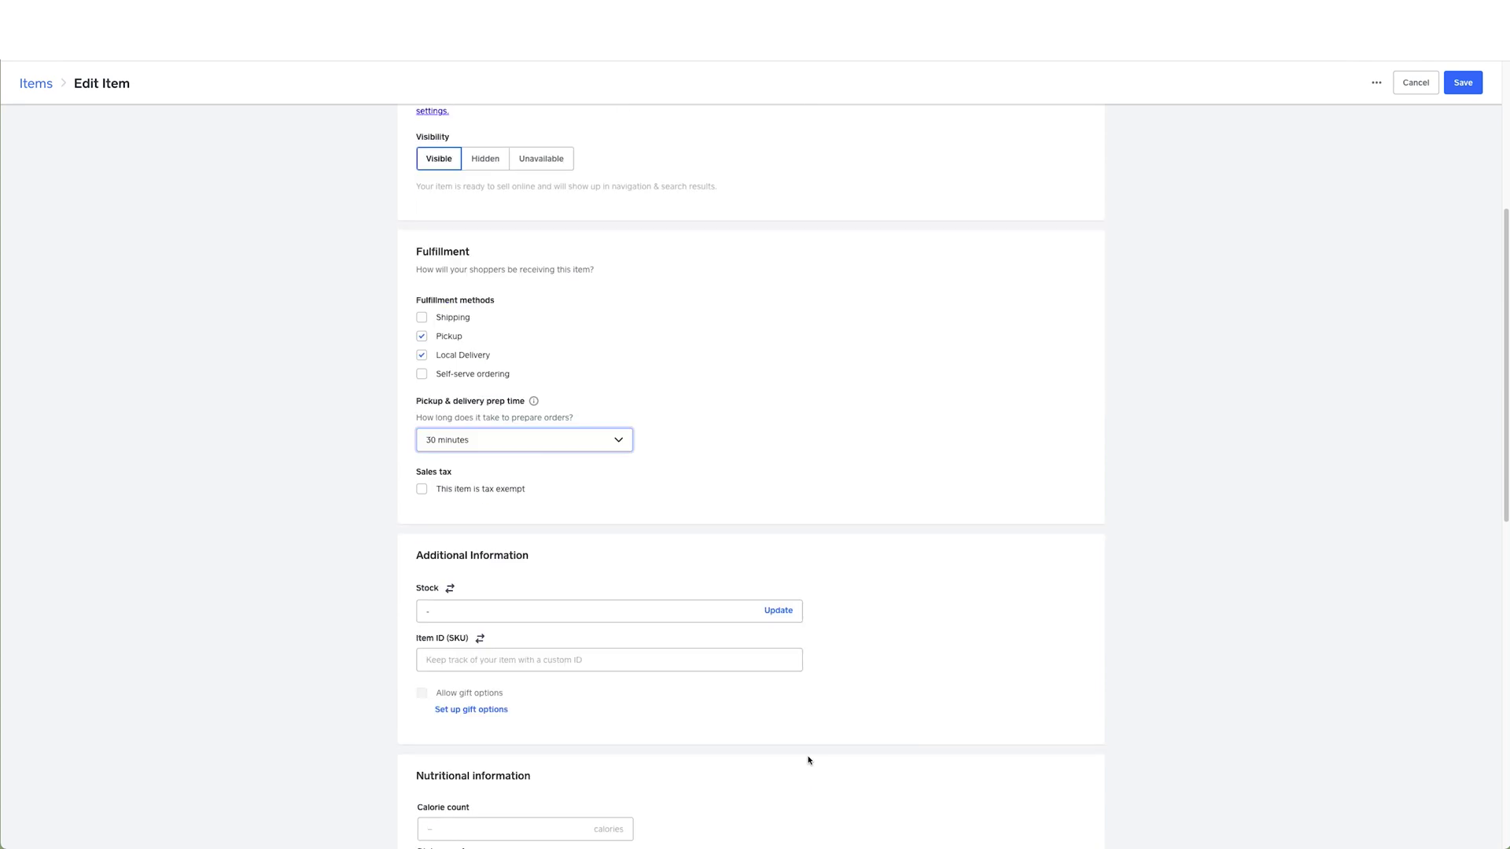
pyautogui.scroll(-3, 809, 760)
pyautogui.scroll(-2, 808, 761)
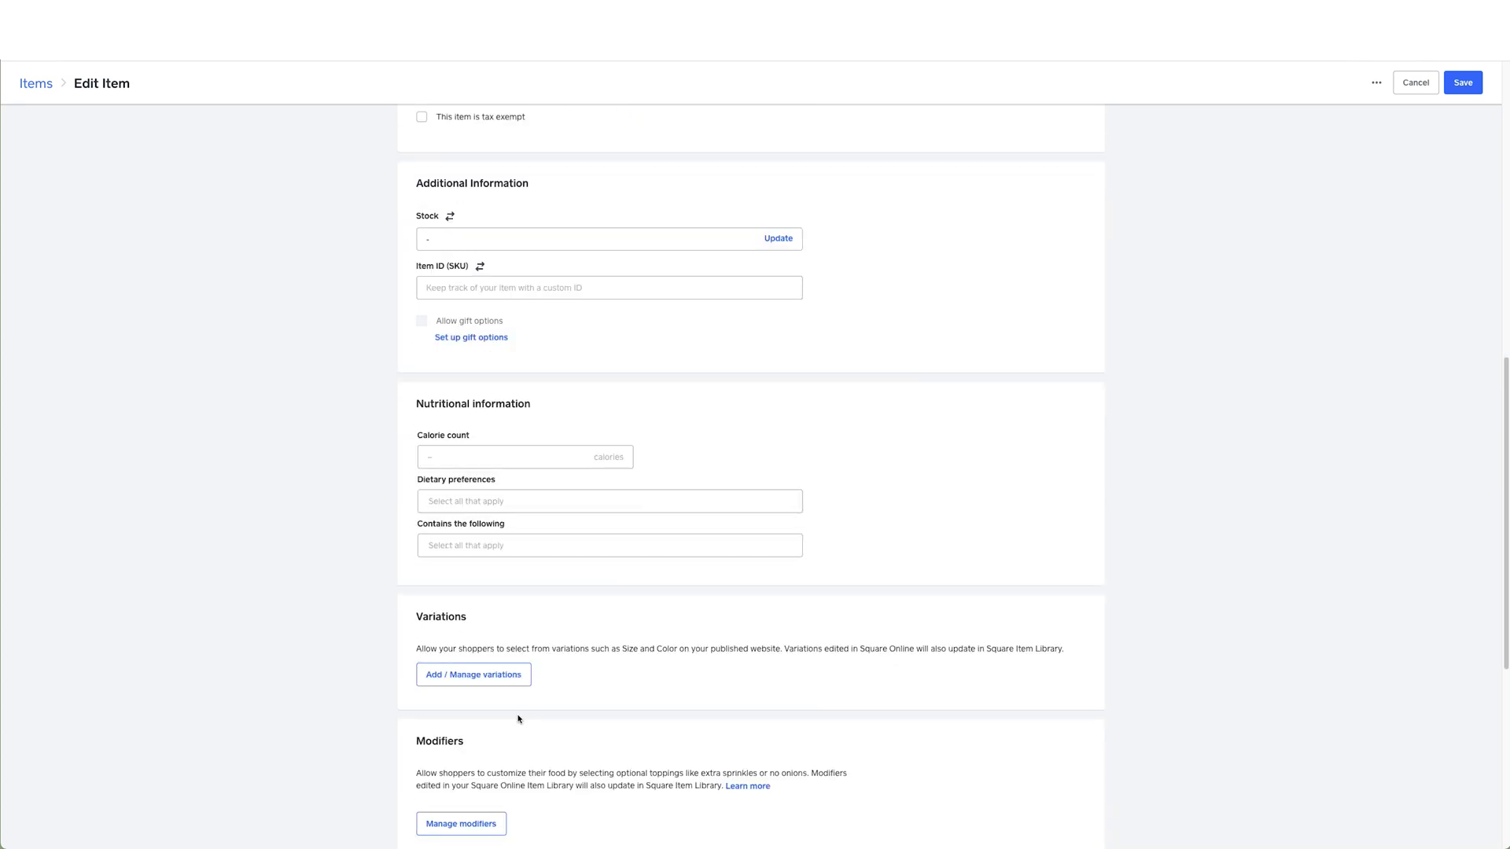
# - Create a list modifier 'Extras' with the choice Extra fish at €2.00 and save it
pyautogui.click(460, 824)
pyautogui.click(833, 368)
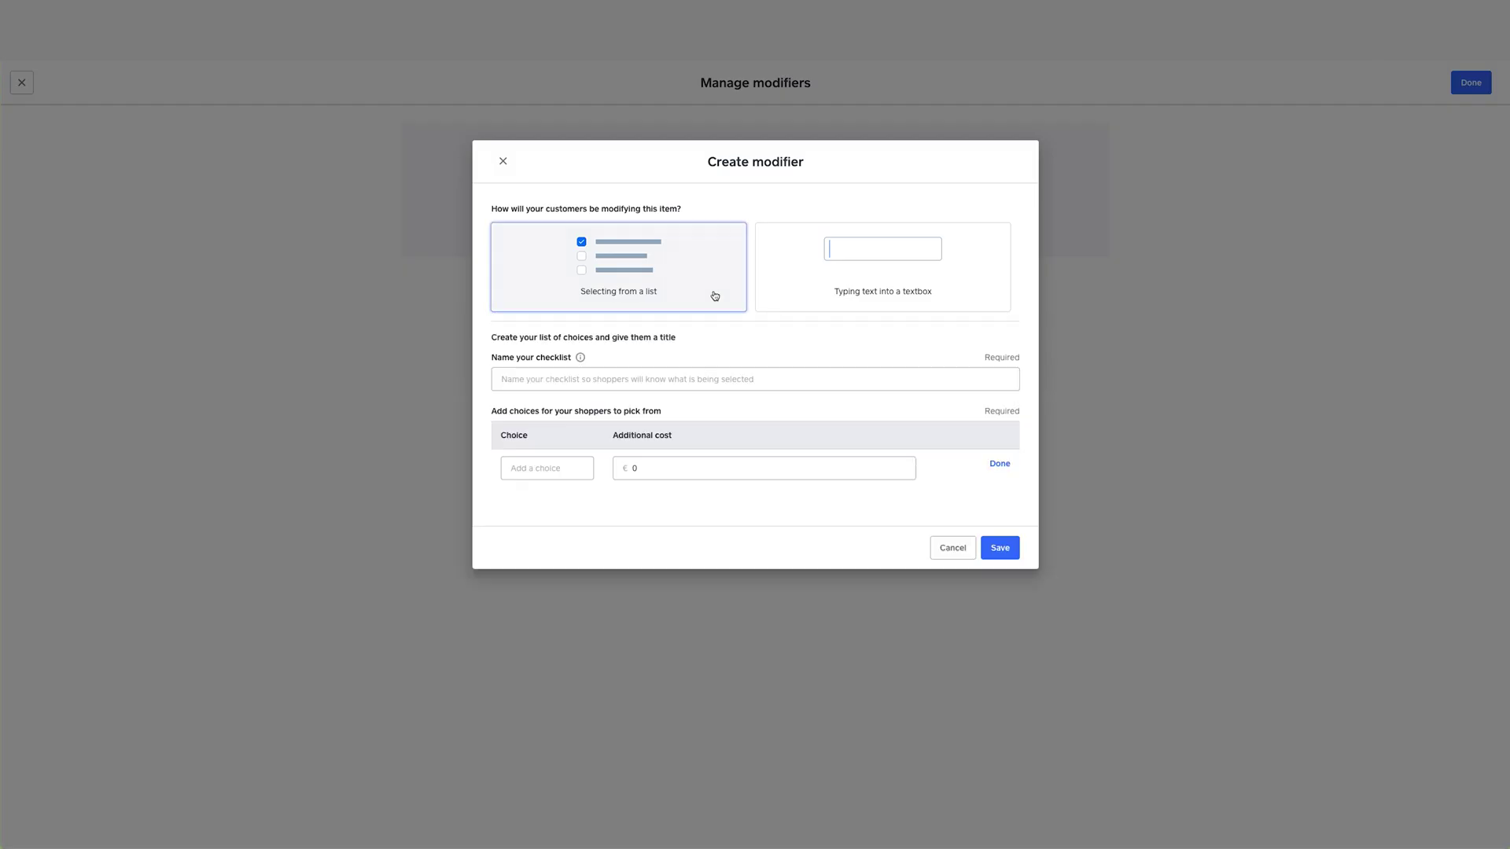
pyautogui.click(756, 379)
pyautogui.write('Extras')
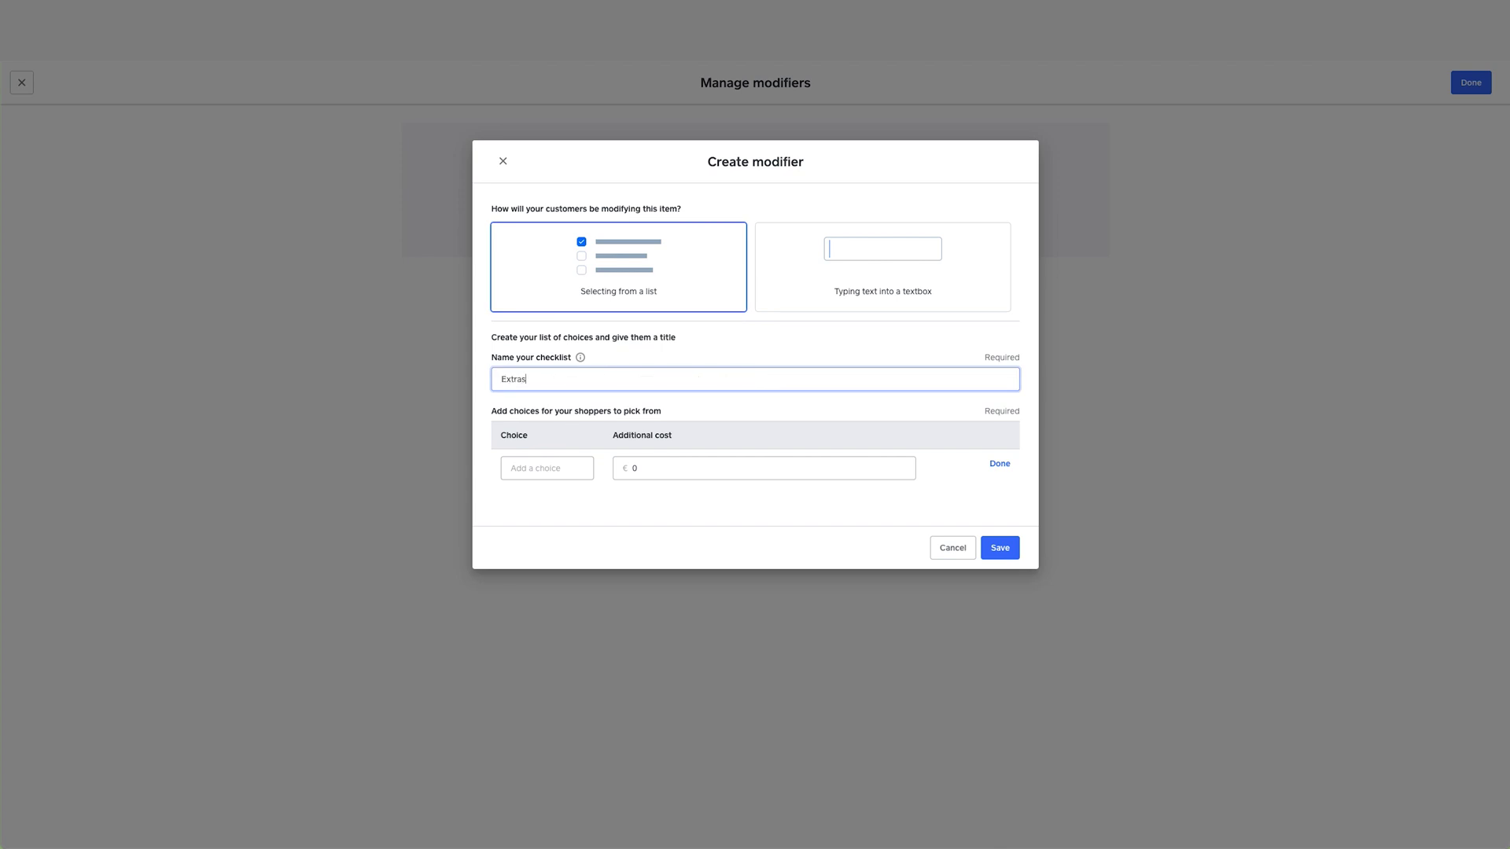
pyautogui.click(546, 469)
pyautogui.write('Extra fish')
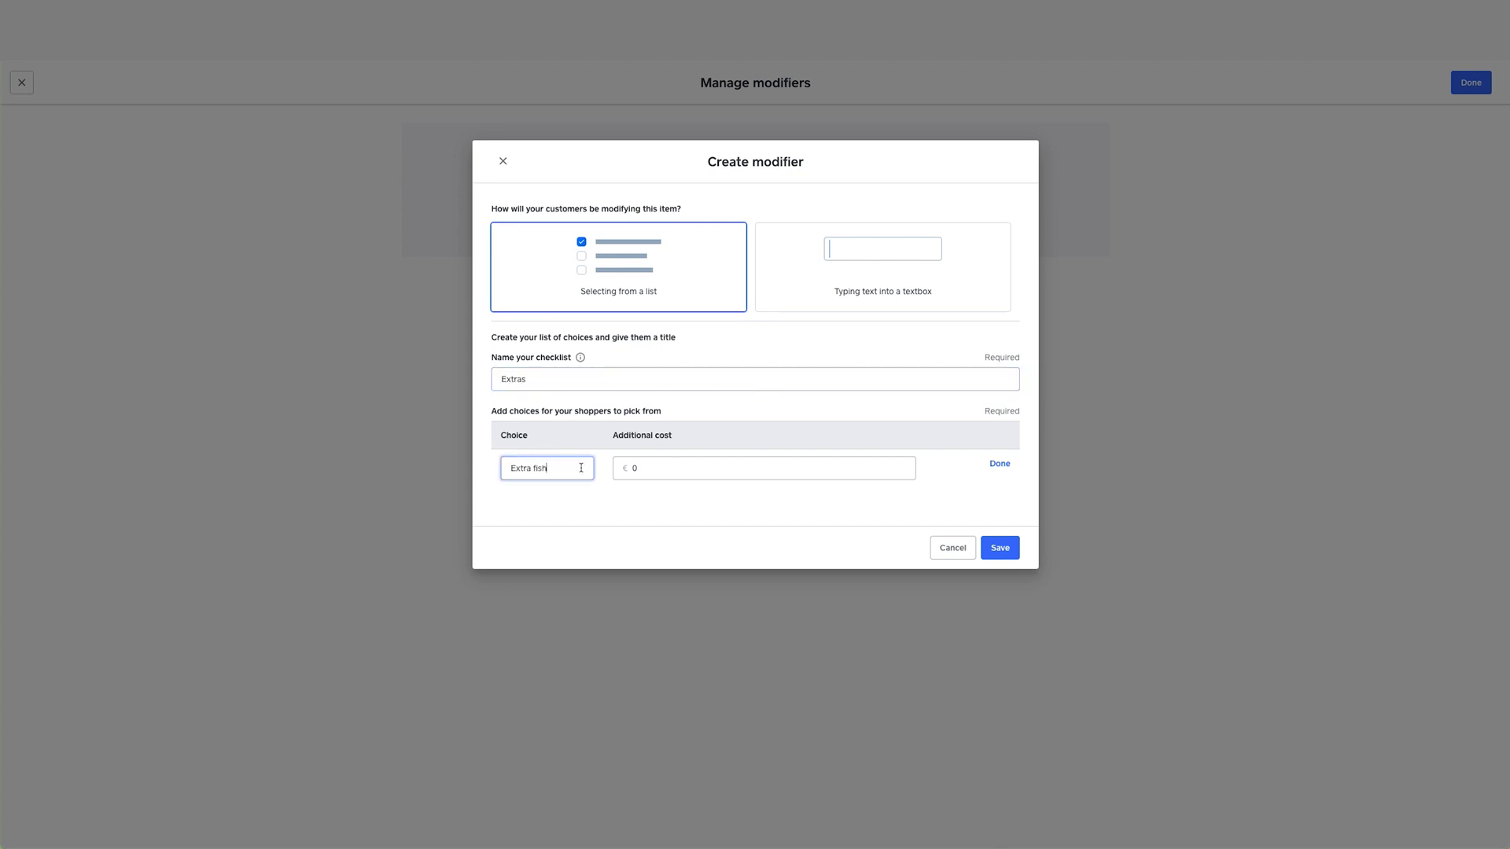
pyautogui.click(663, 467)
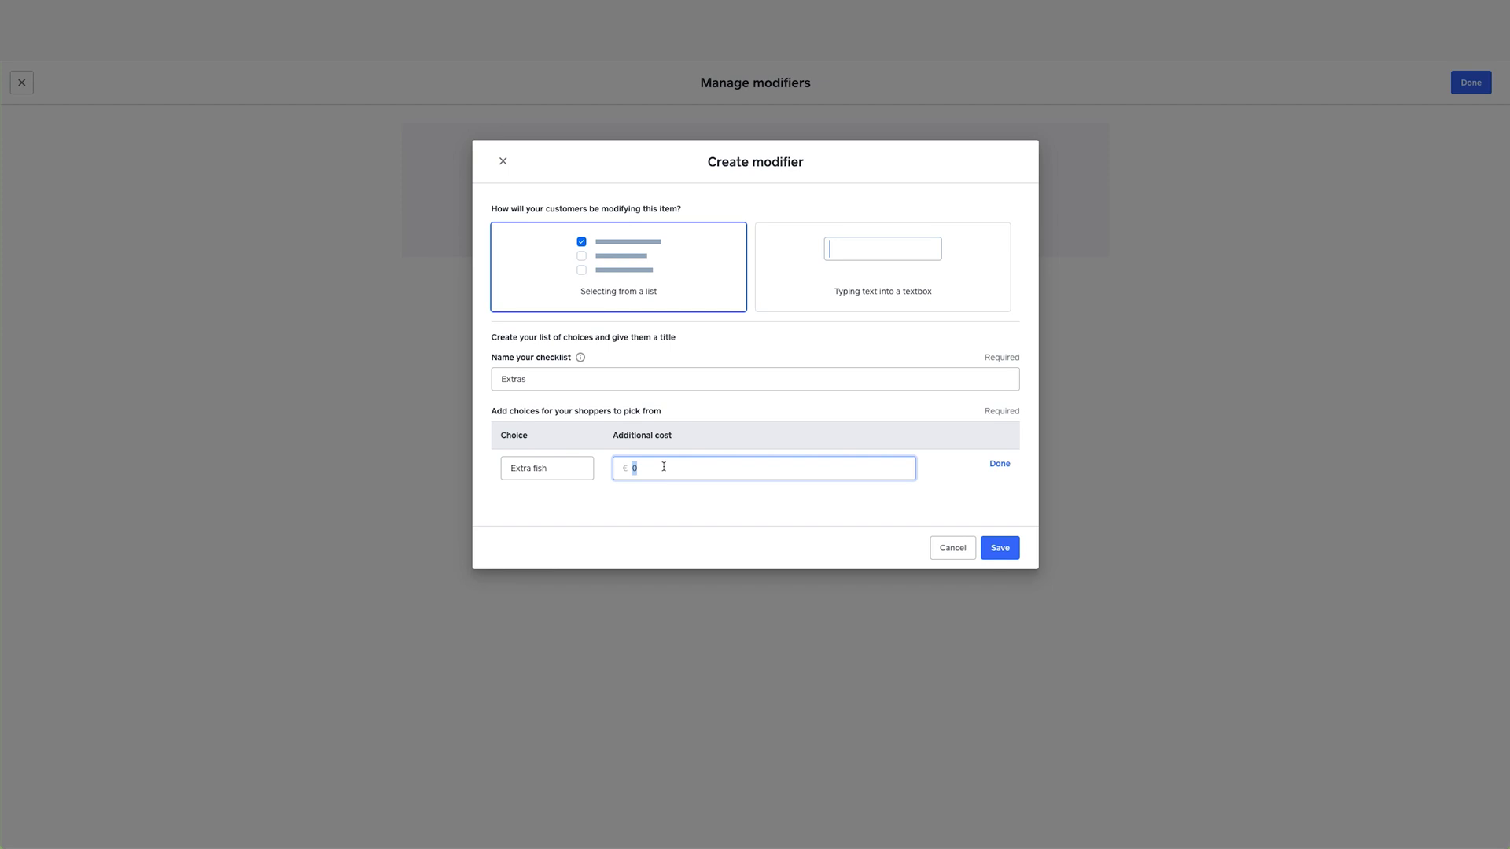
pyautogui.write('2')
pyautogui.click(1000, 463)
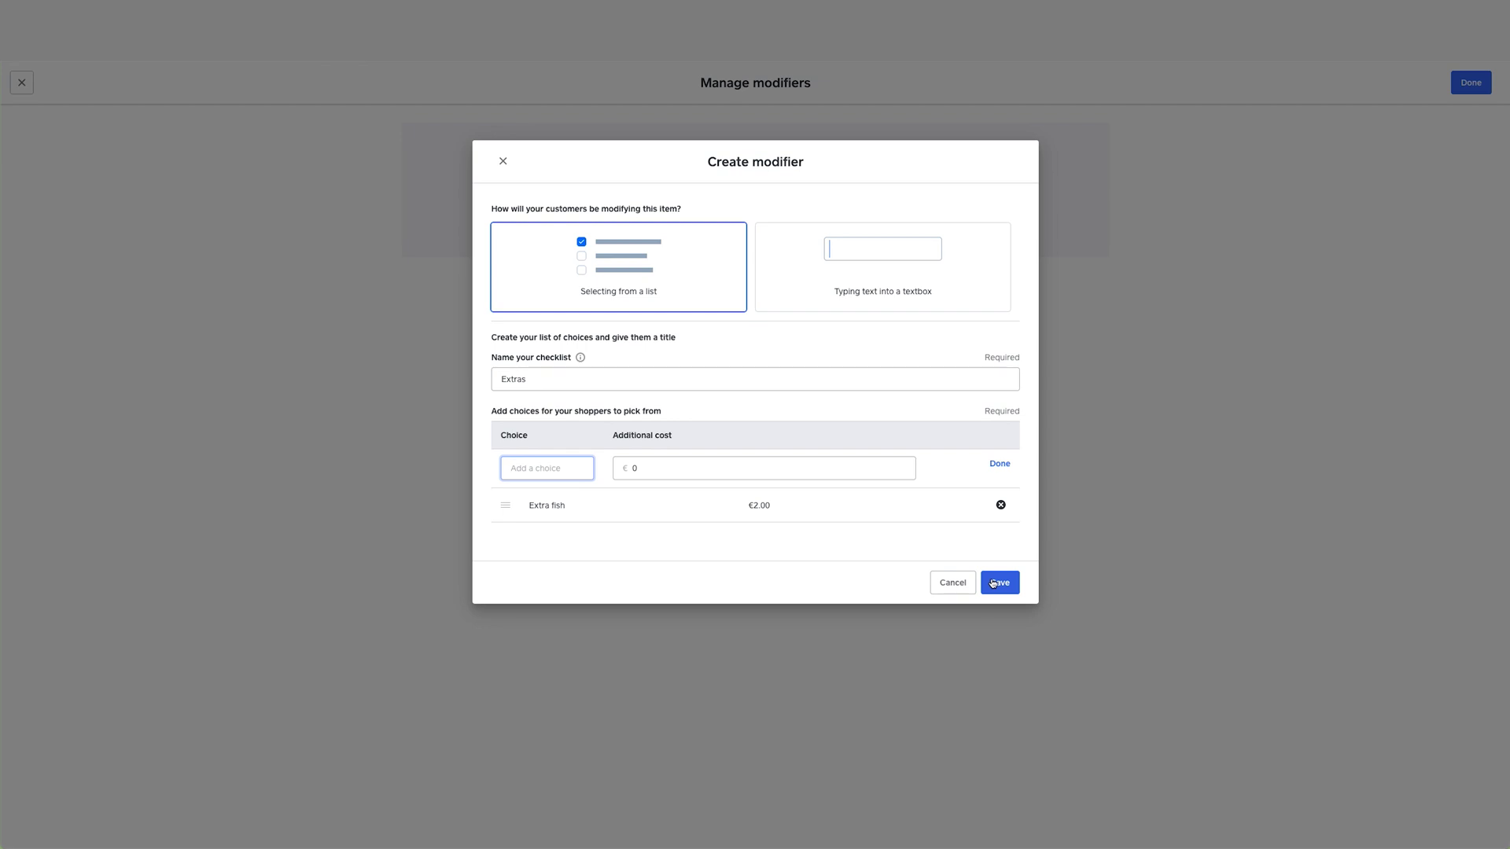
pyautogui.click(994, 582)
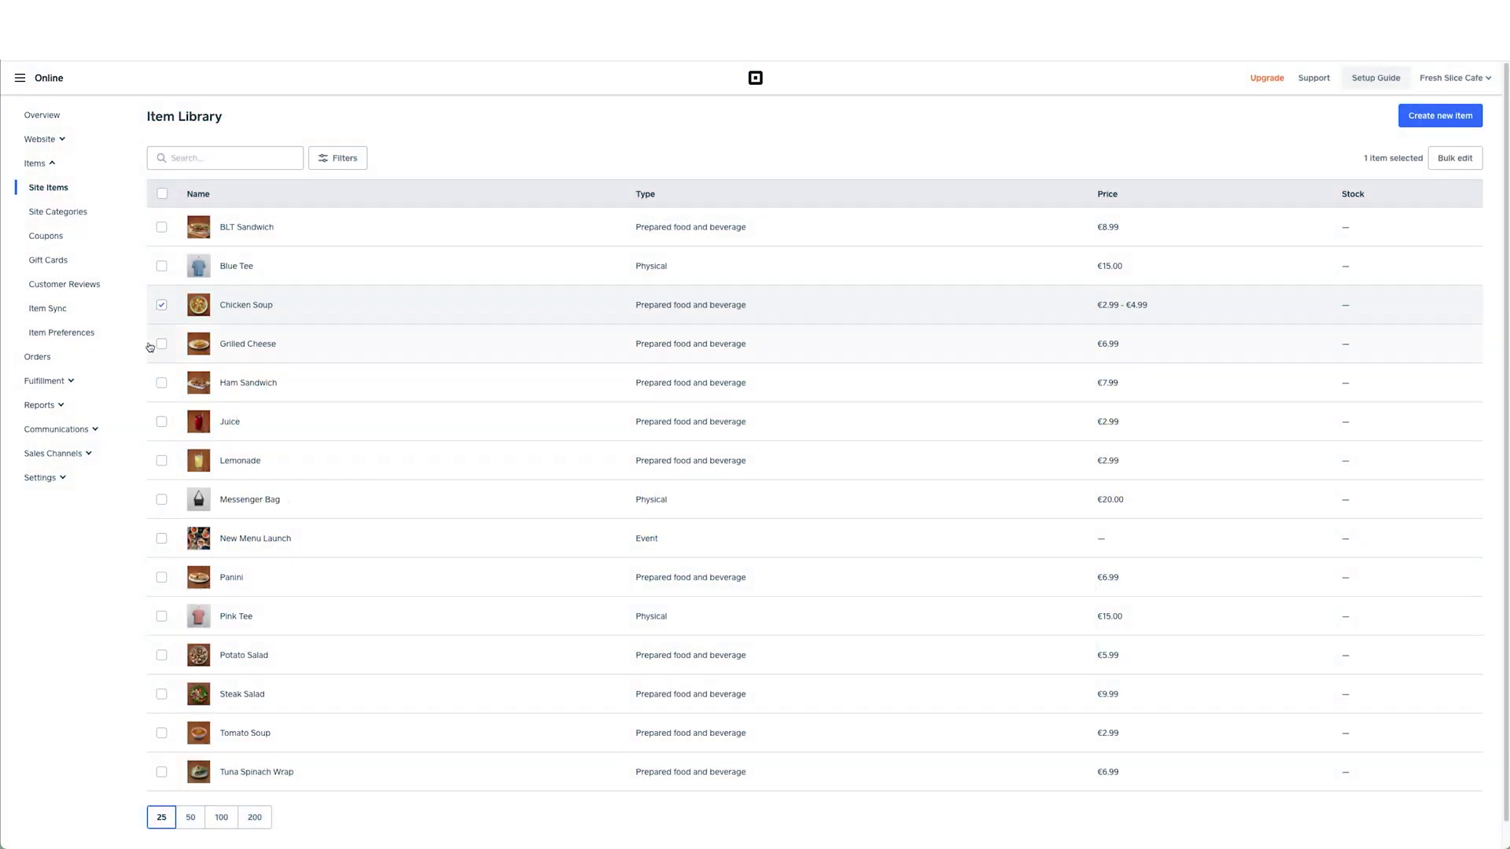
# - Select BLT Sandwich, Ham Sandwich and Juice with the others and bulk-set Pickup fulfillment
pyautogui.click(160, 383)
pyautogui.click(162, 227)
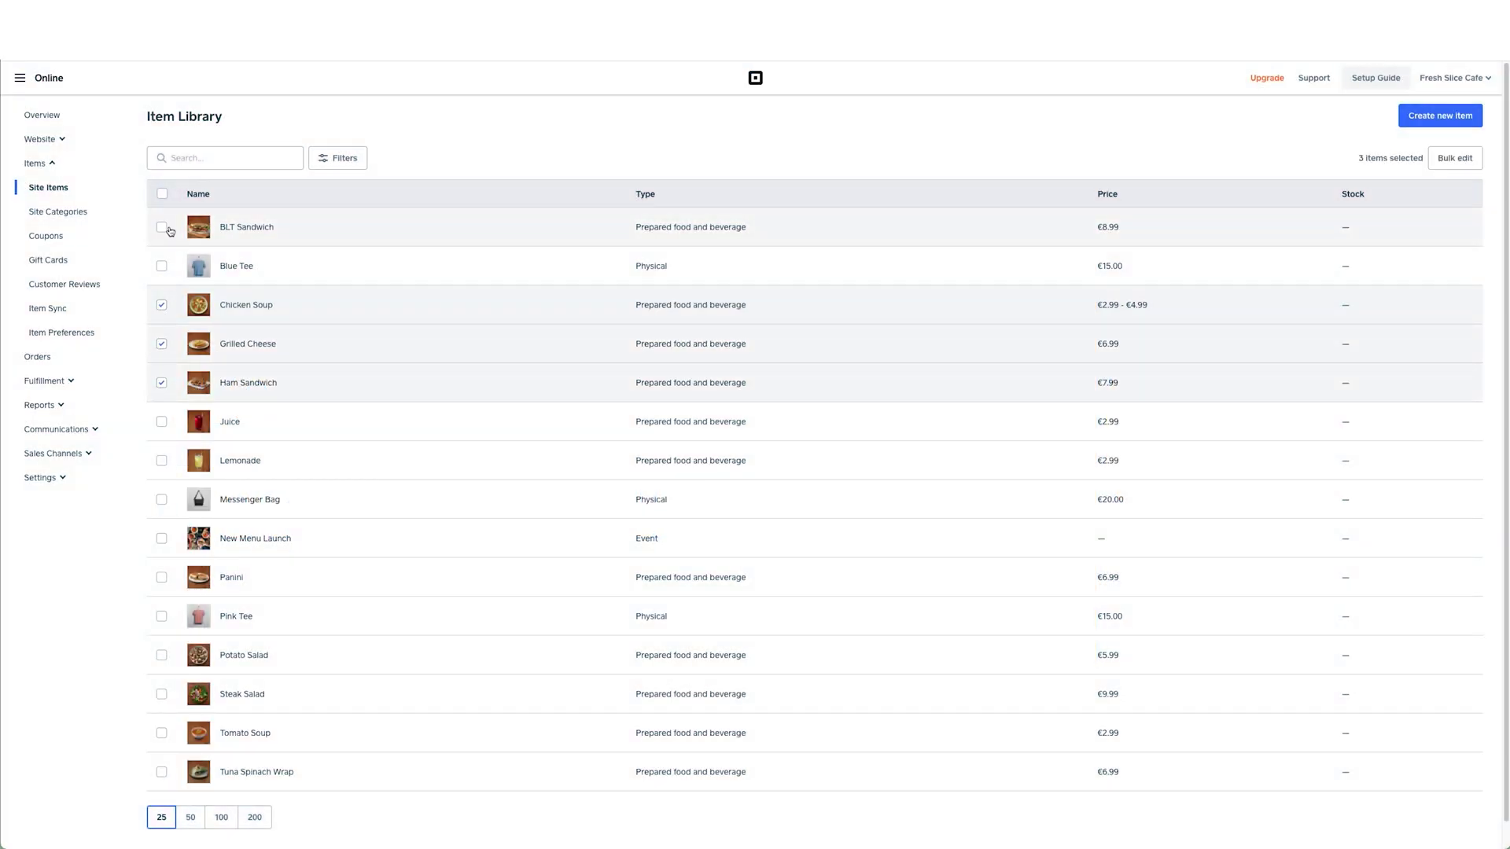
pyautogui.click(161, 422)
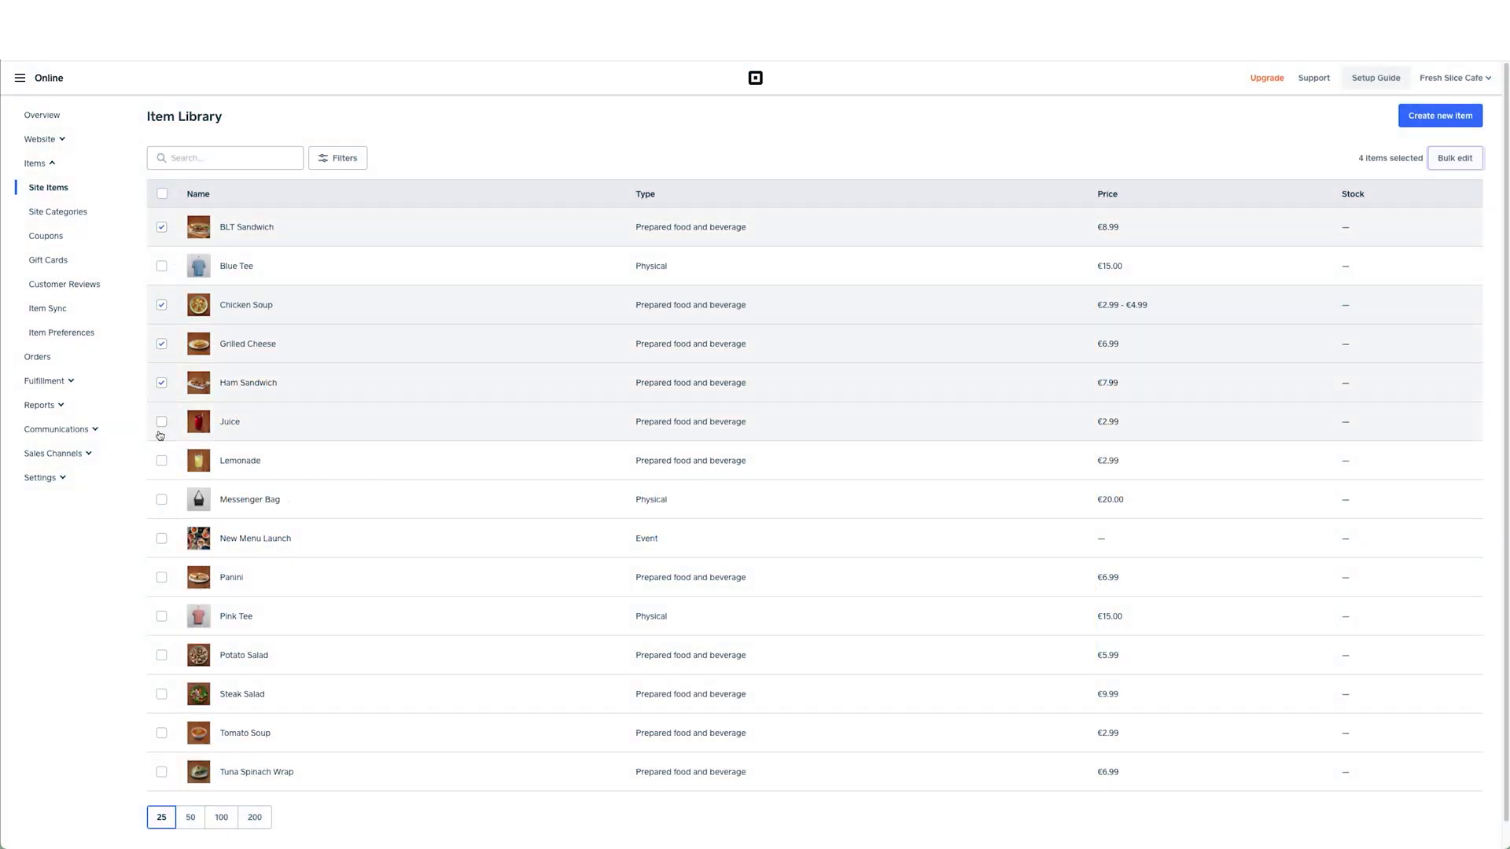
pyautogui.click(1460, 158)
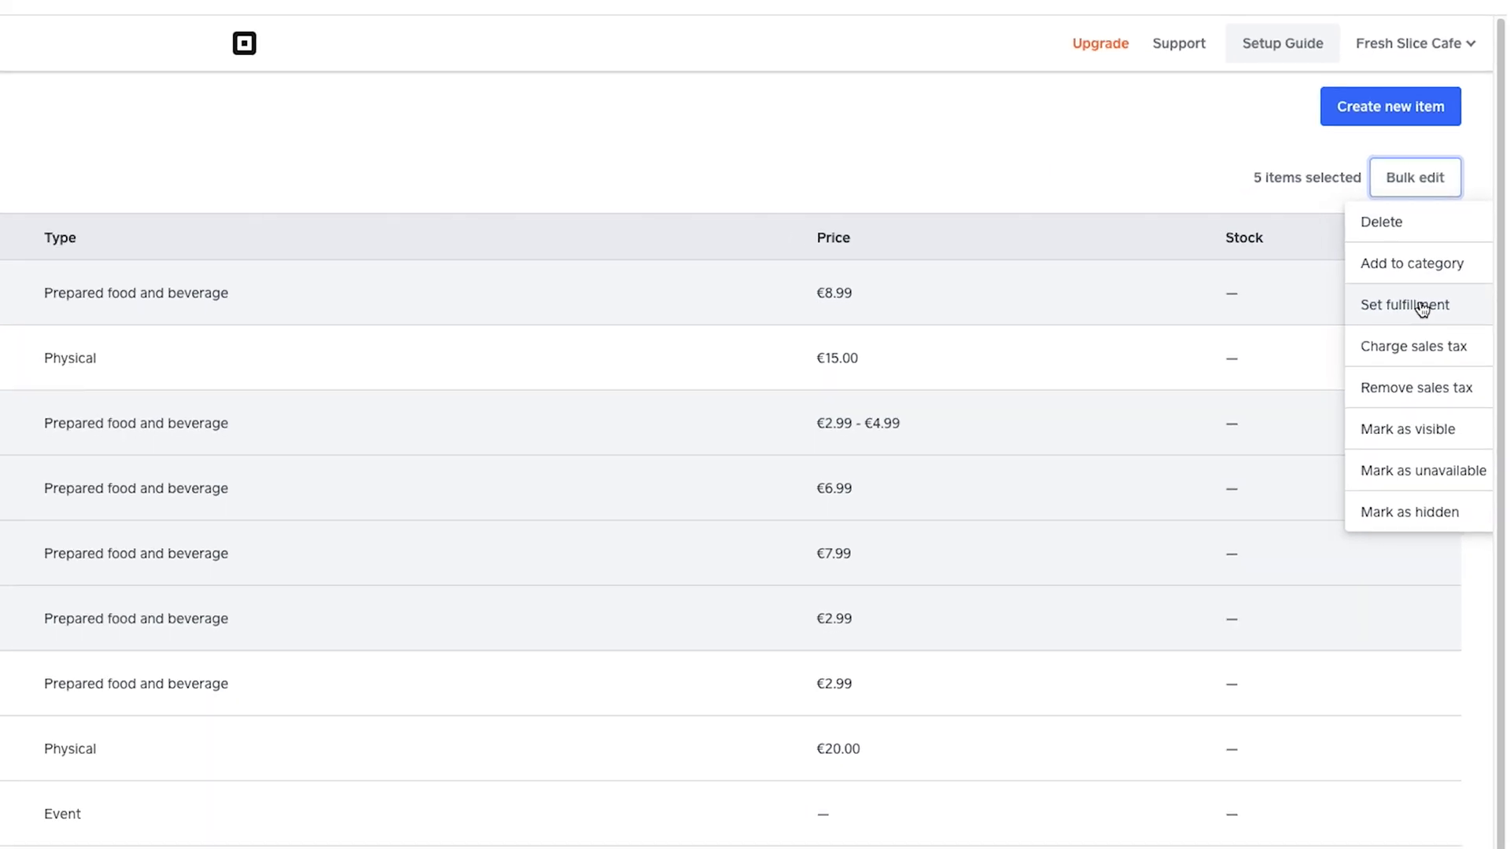
pyautogui.click(1396, 320)
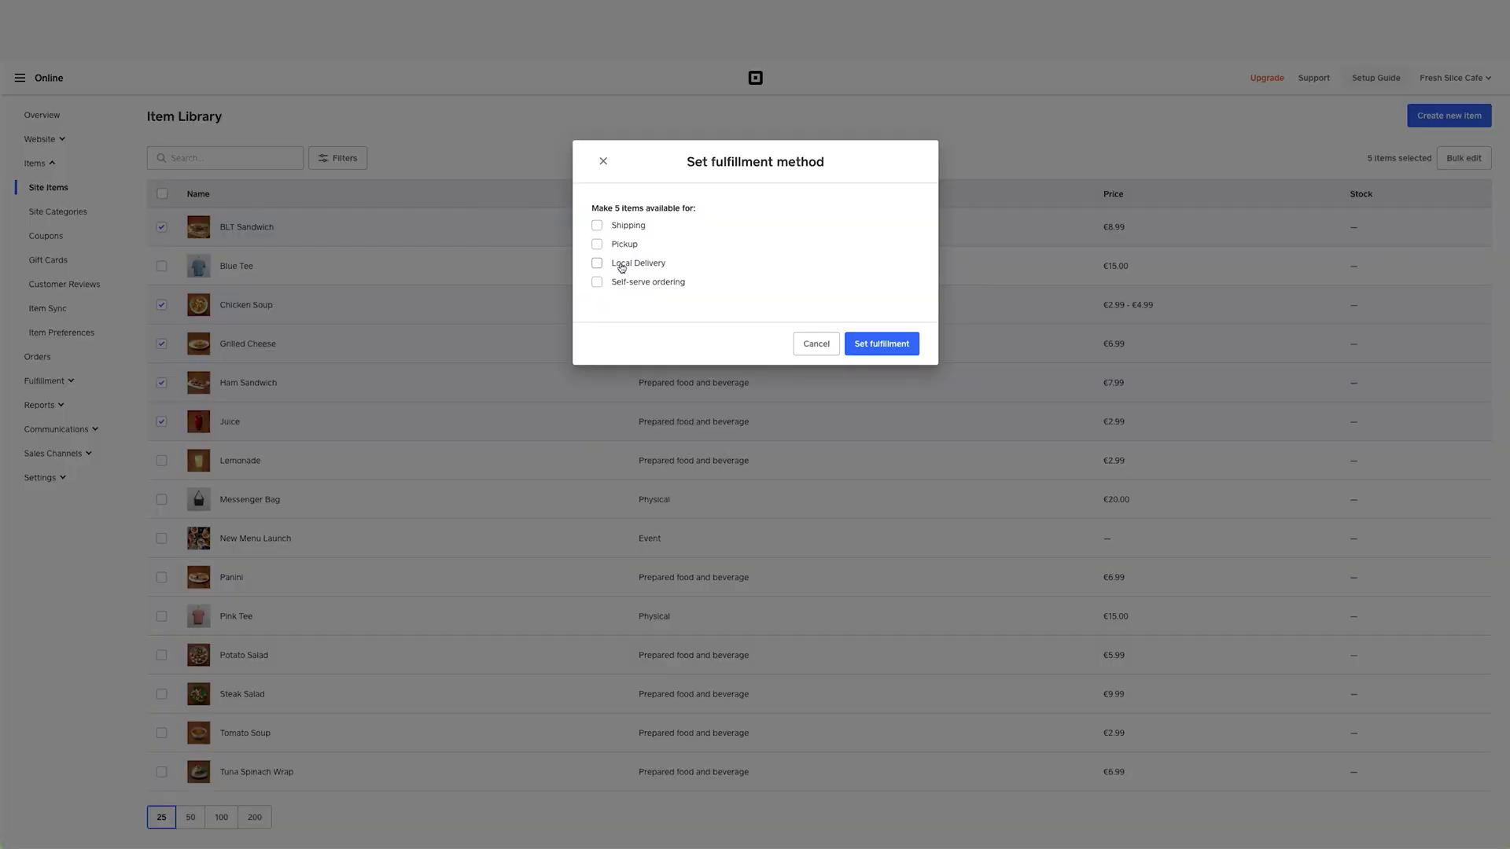
pyautogui.click(623, 246)
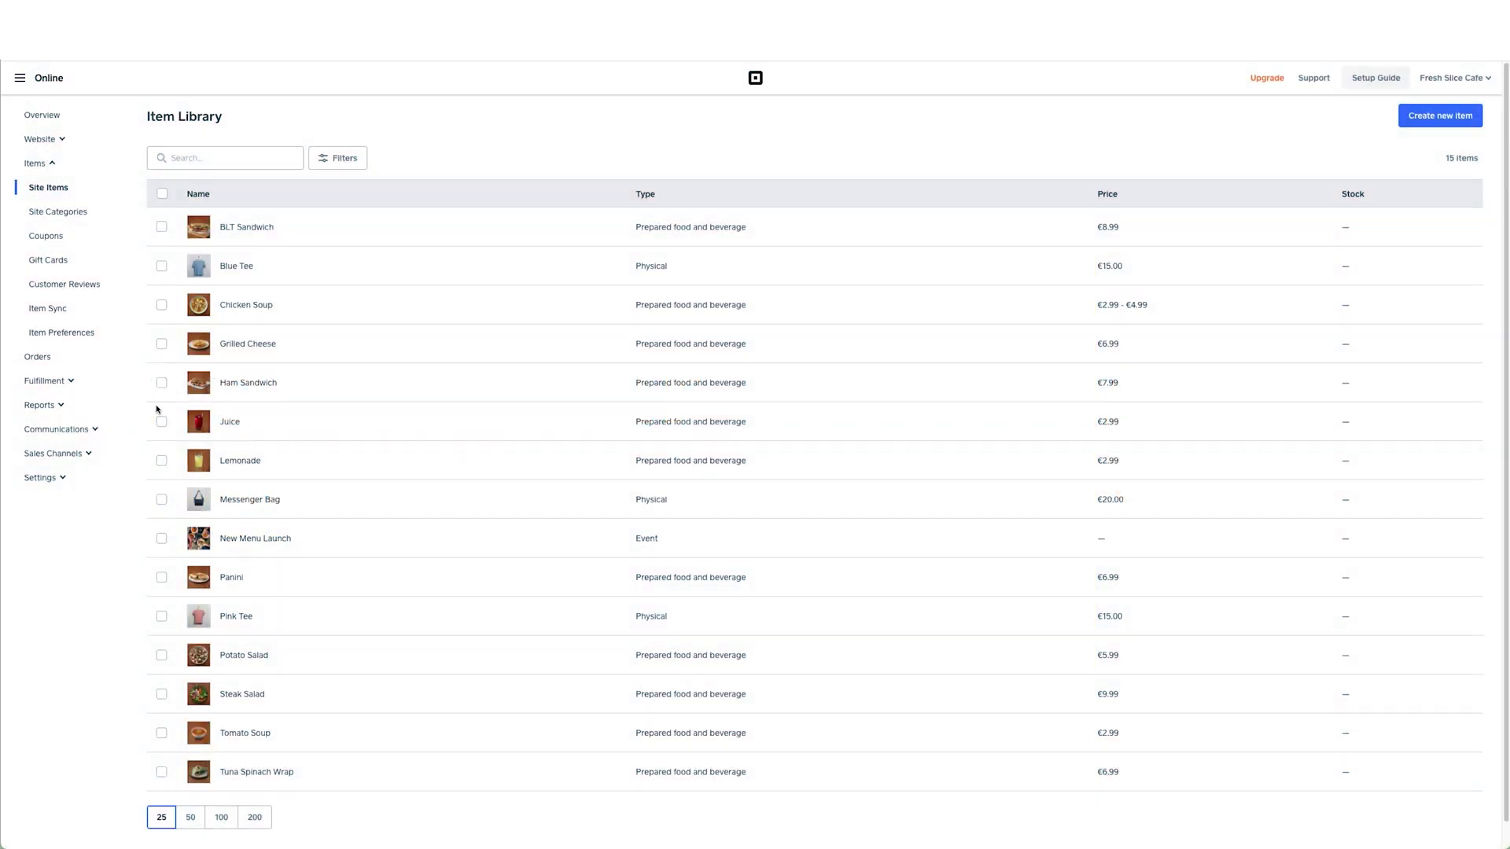
# - Reach Fresh Slice Cafe's order timing settings via Fulfillment > Pickup & Delivery > Edit location
pyautogui.click(49, 380)
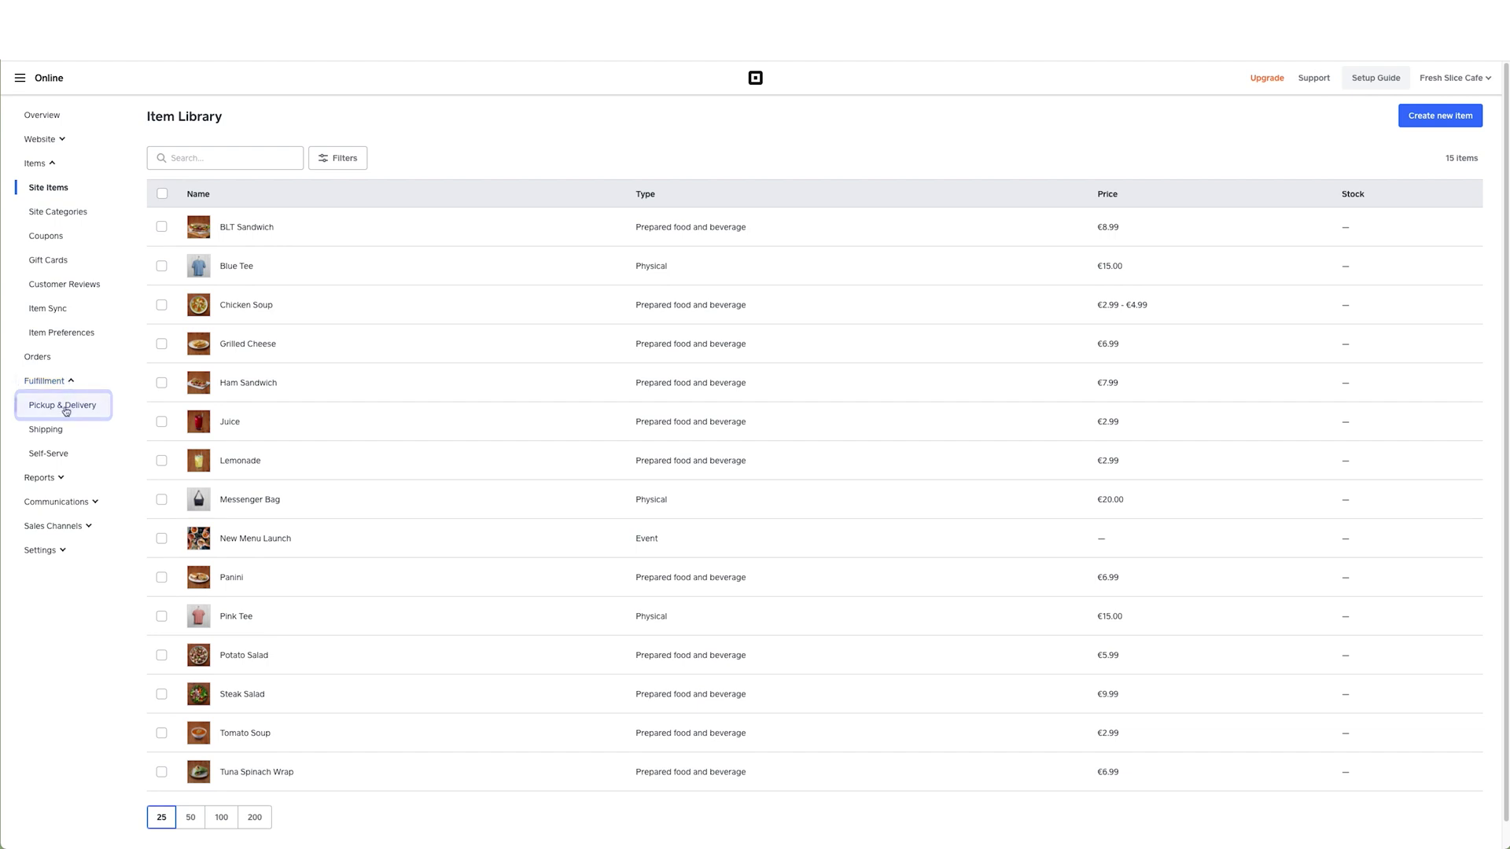
pyautogui.click(61, 405)
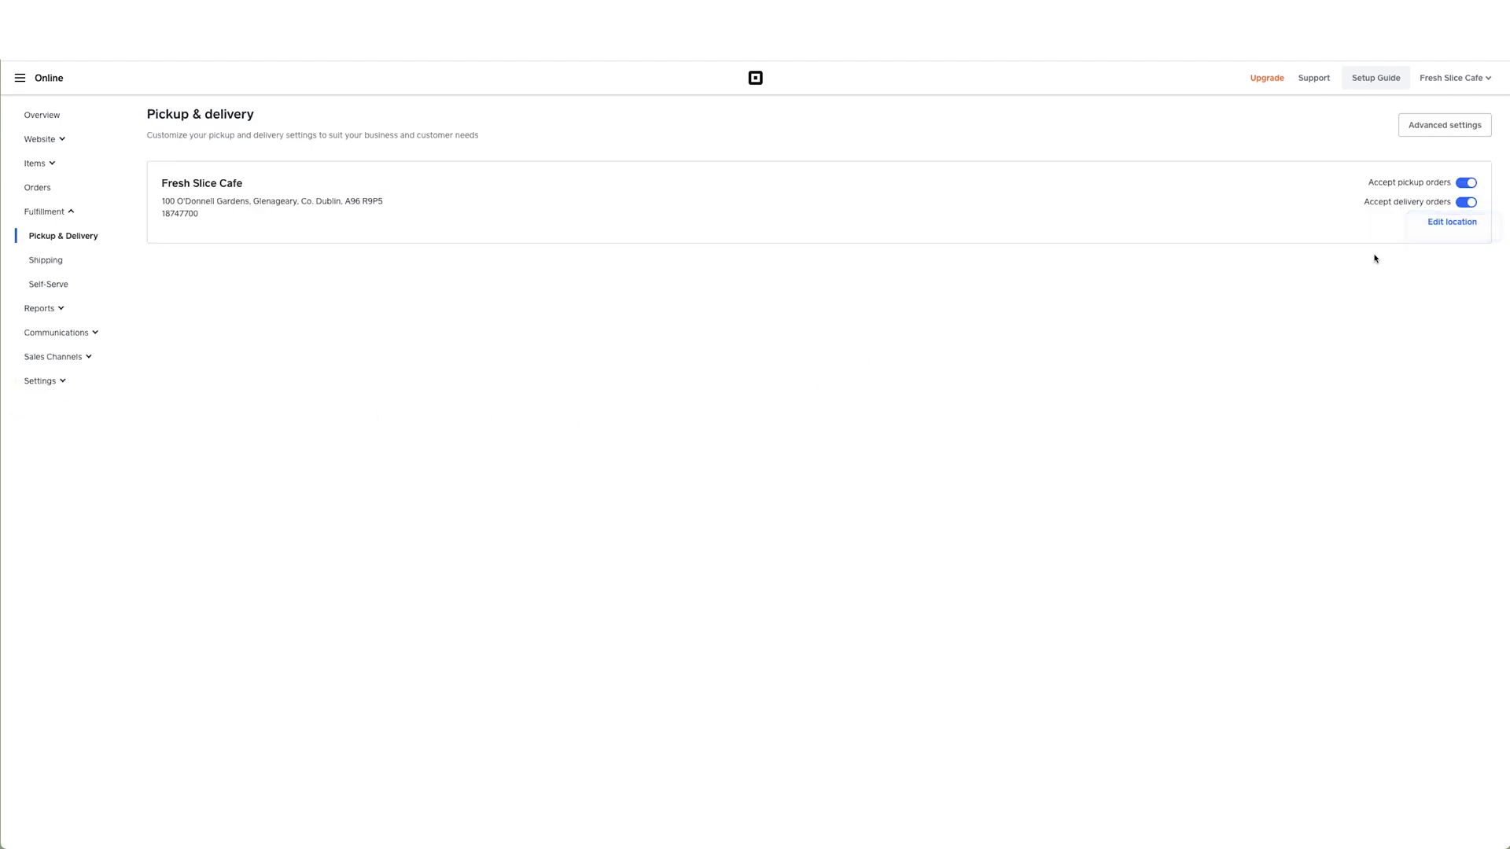
pyautogui.click(1451, 222)
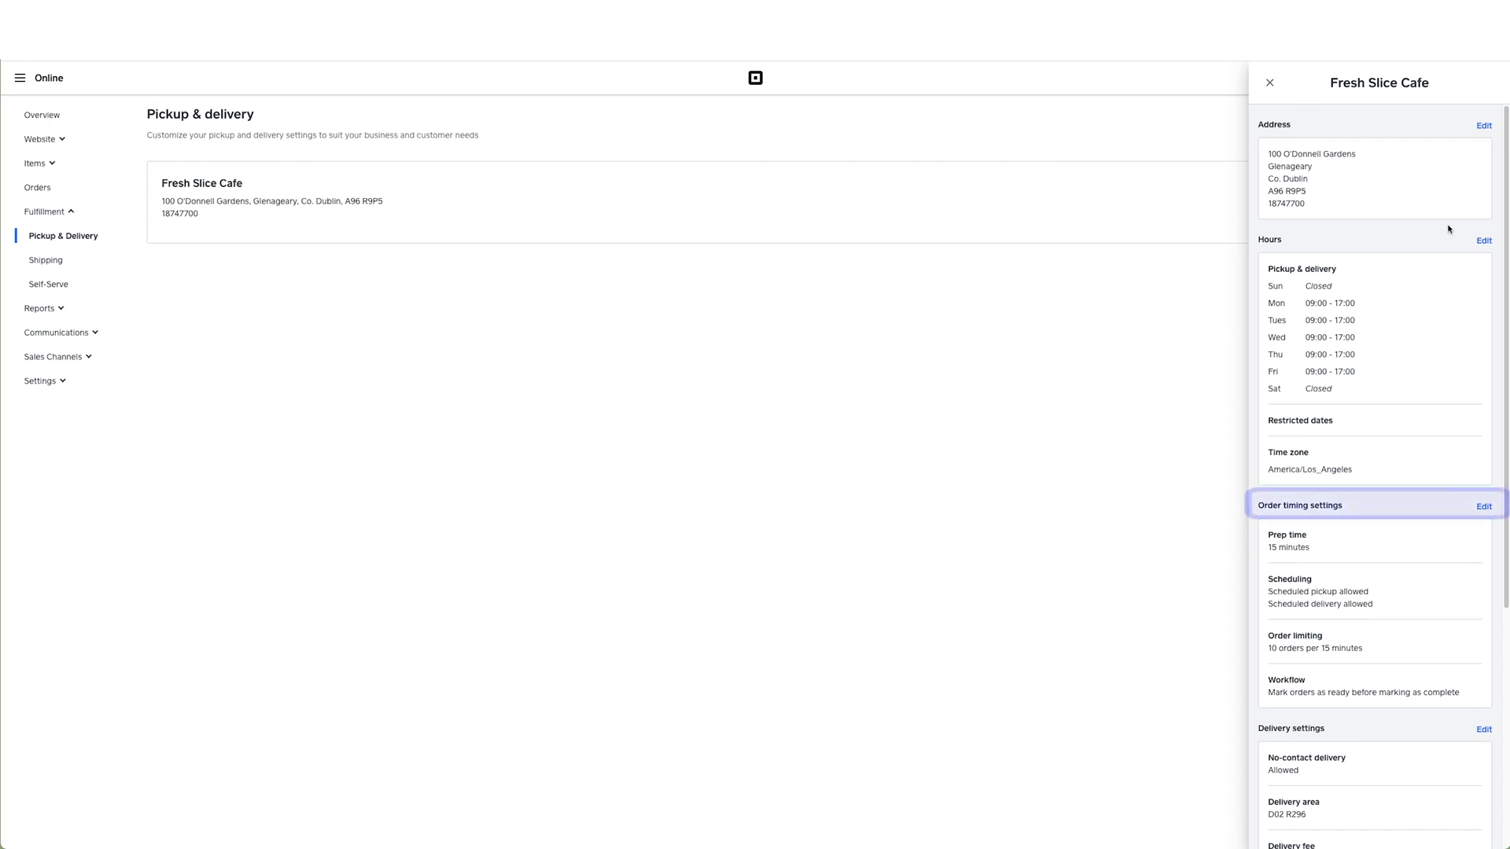
pyautogui.click(1484, 507)
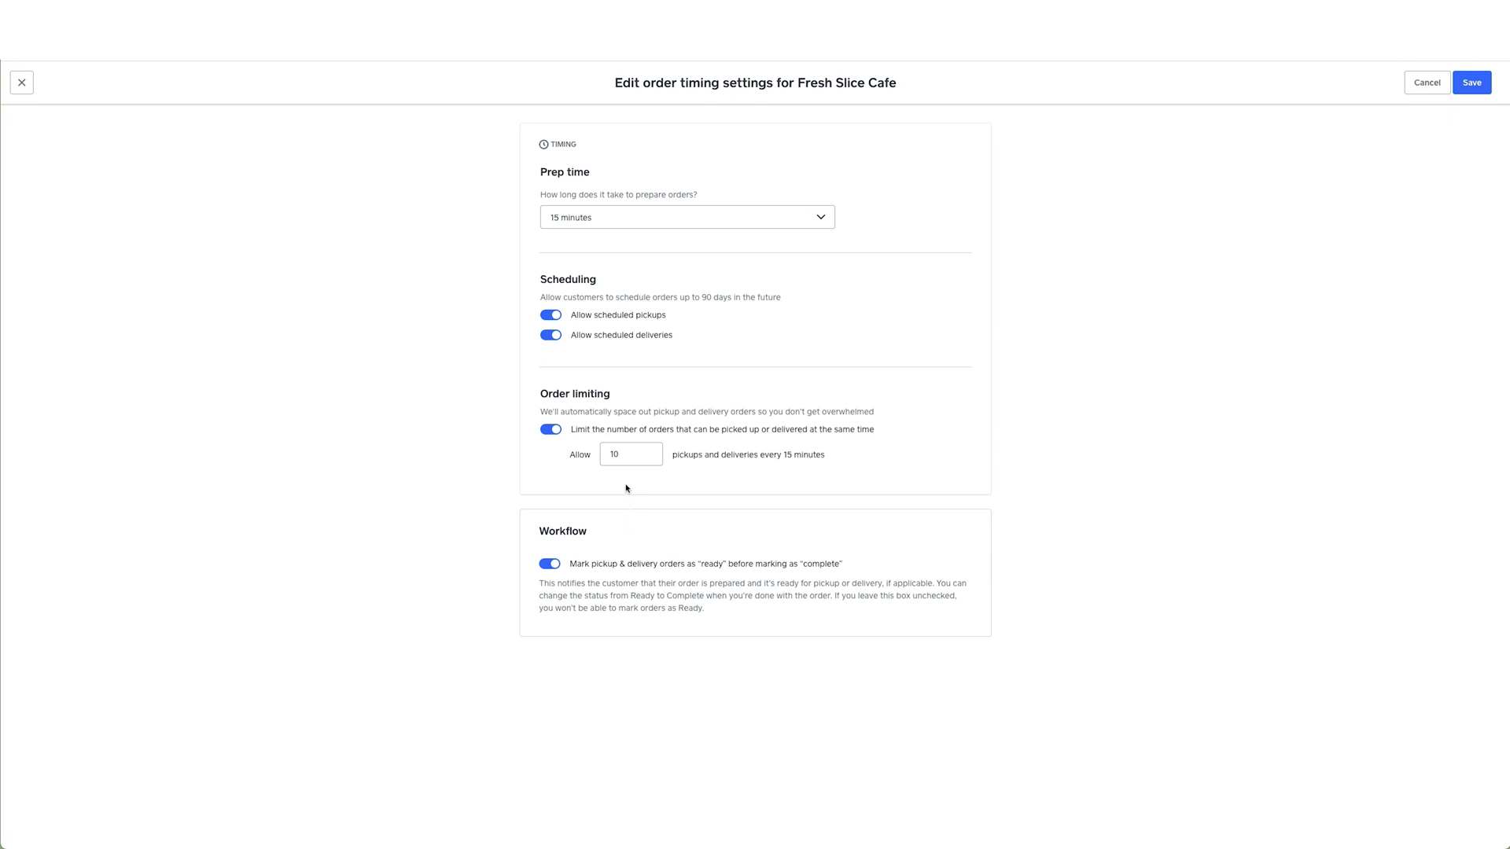
# - Change the allowed orders per 15 minutes from 10 to 5
pyautogui.click(631, 454)
pyautogui.press('BackSpace')
pyautogui.press('BackSpace')
pyautogui.click(919, 393)
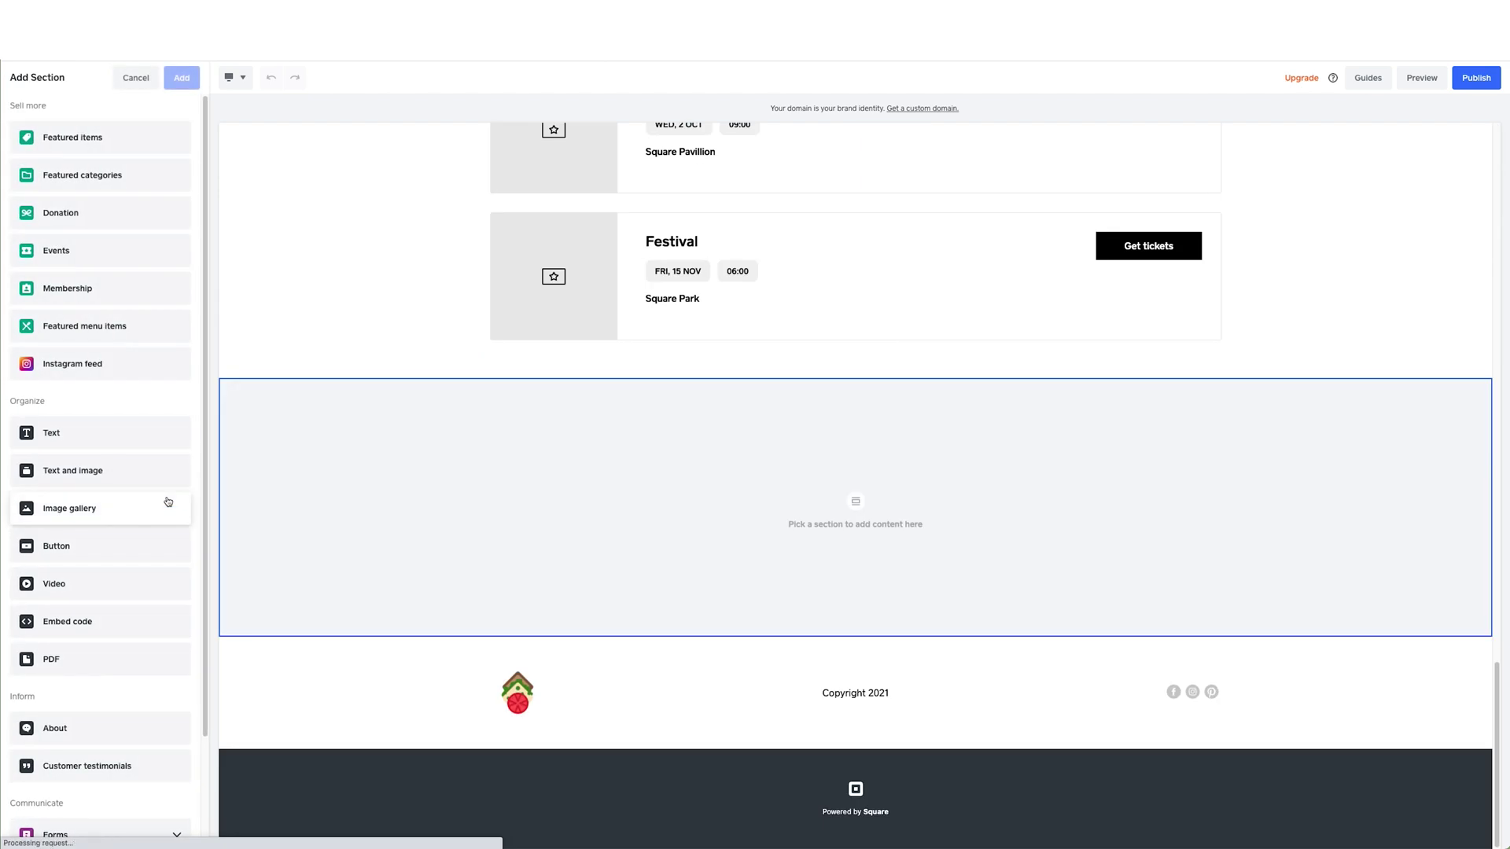
# - Add a Featured items section showing Pink Tee, Blue Tee and Messenger Bag and save it
pyautogui.click(100, 137)
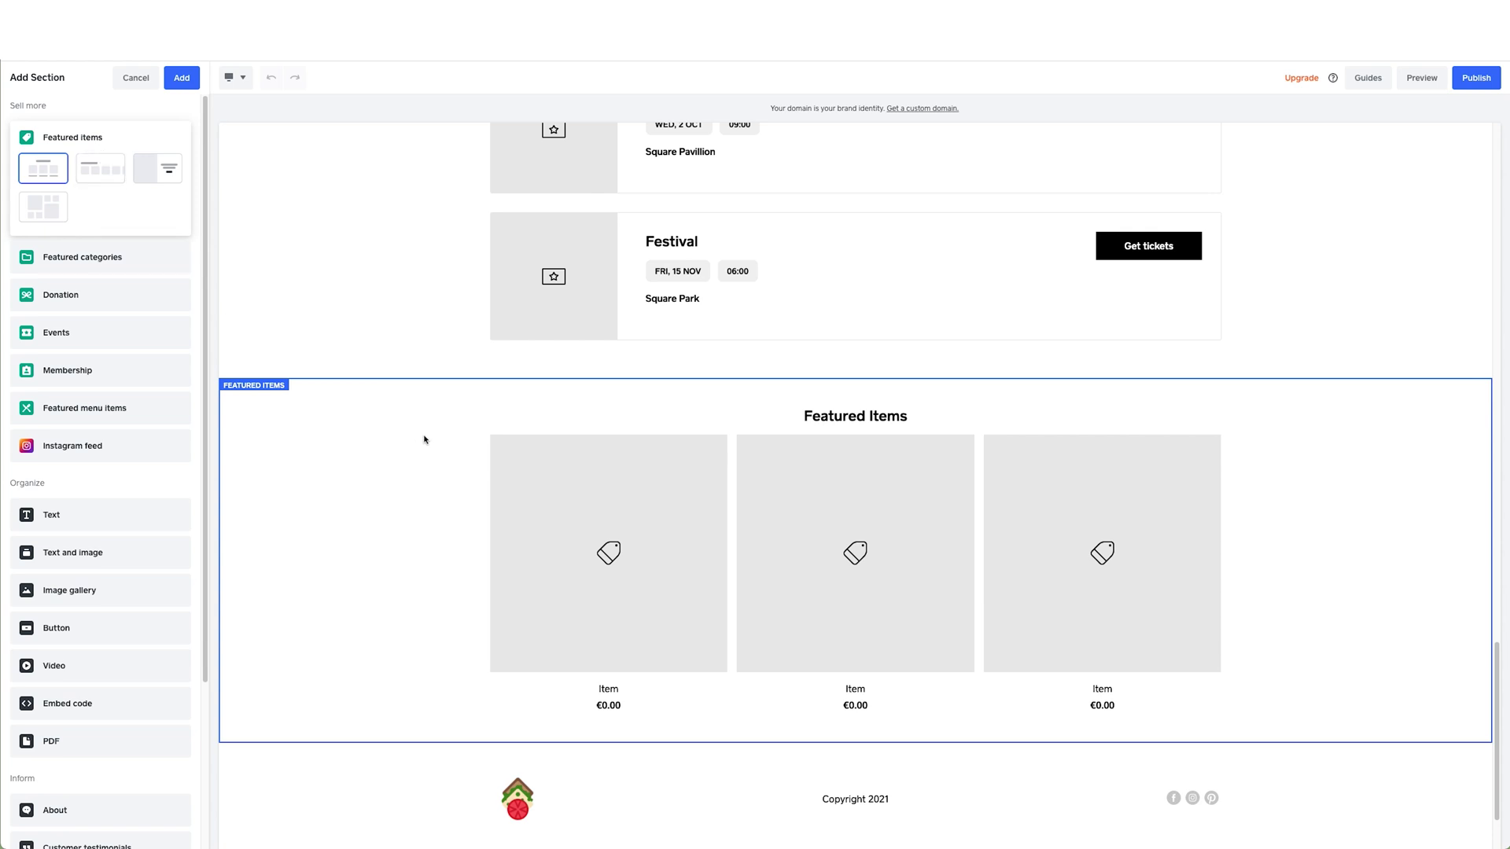
pyautogui.click(506, 512)
pyautogui.click(60, 247)
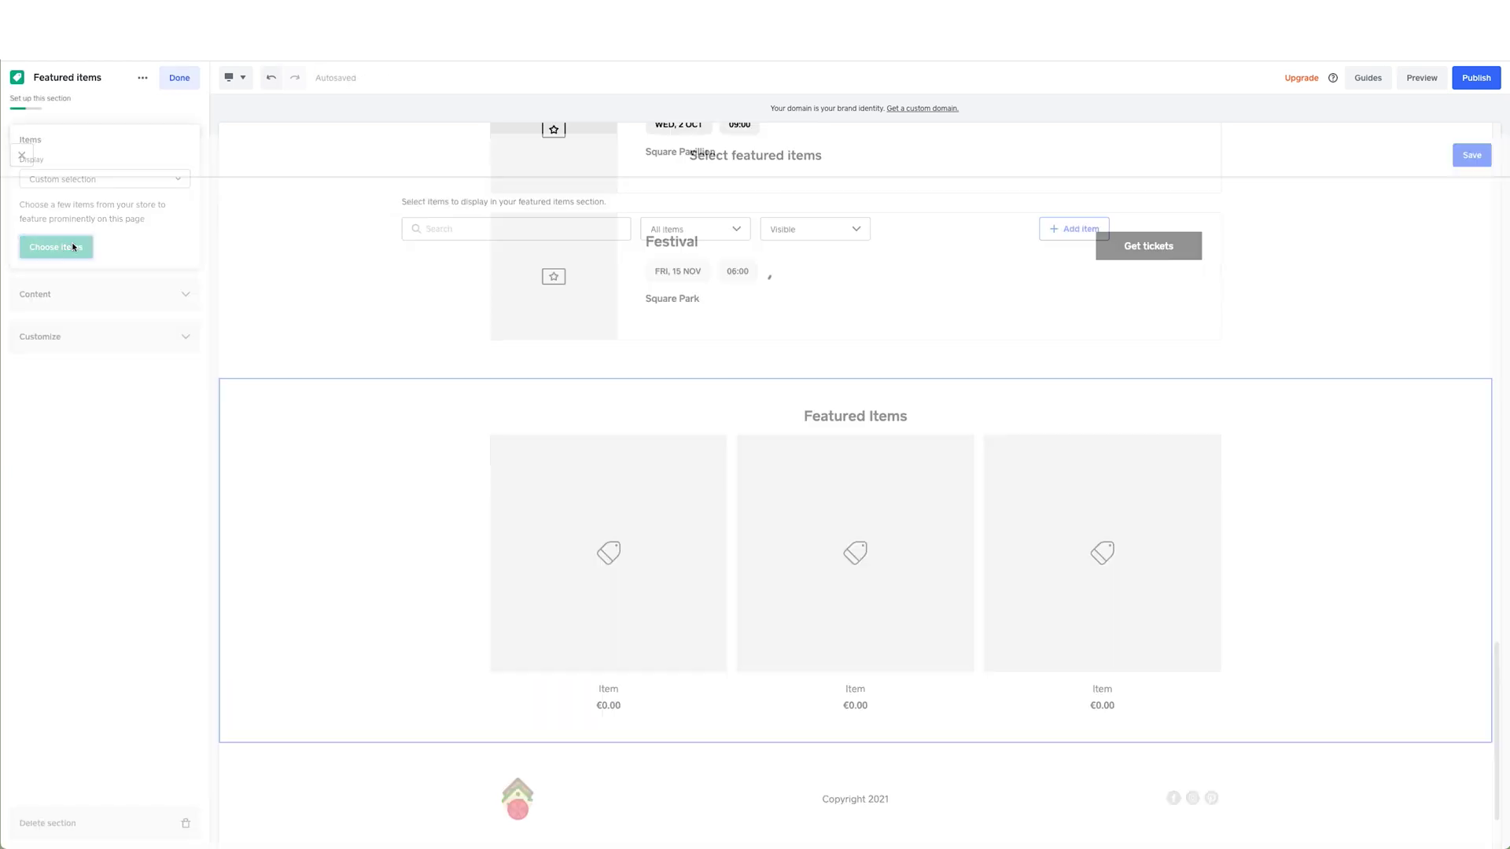
pyautogui.click(415, 387)
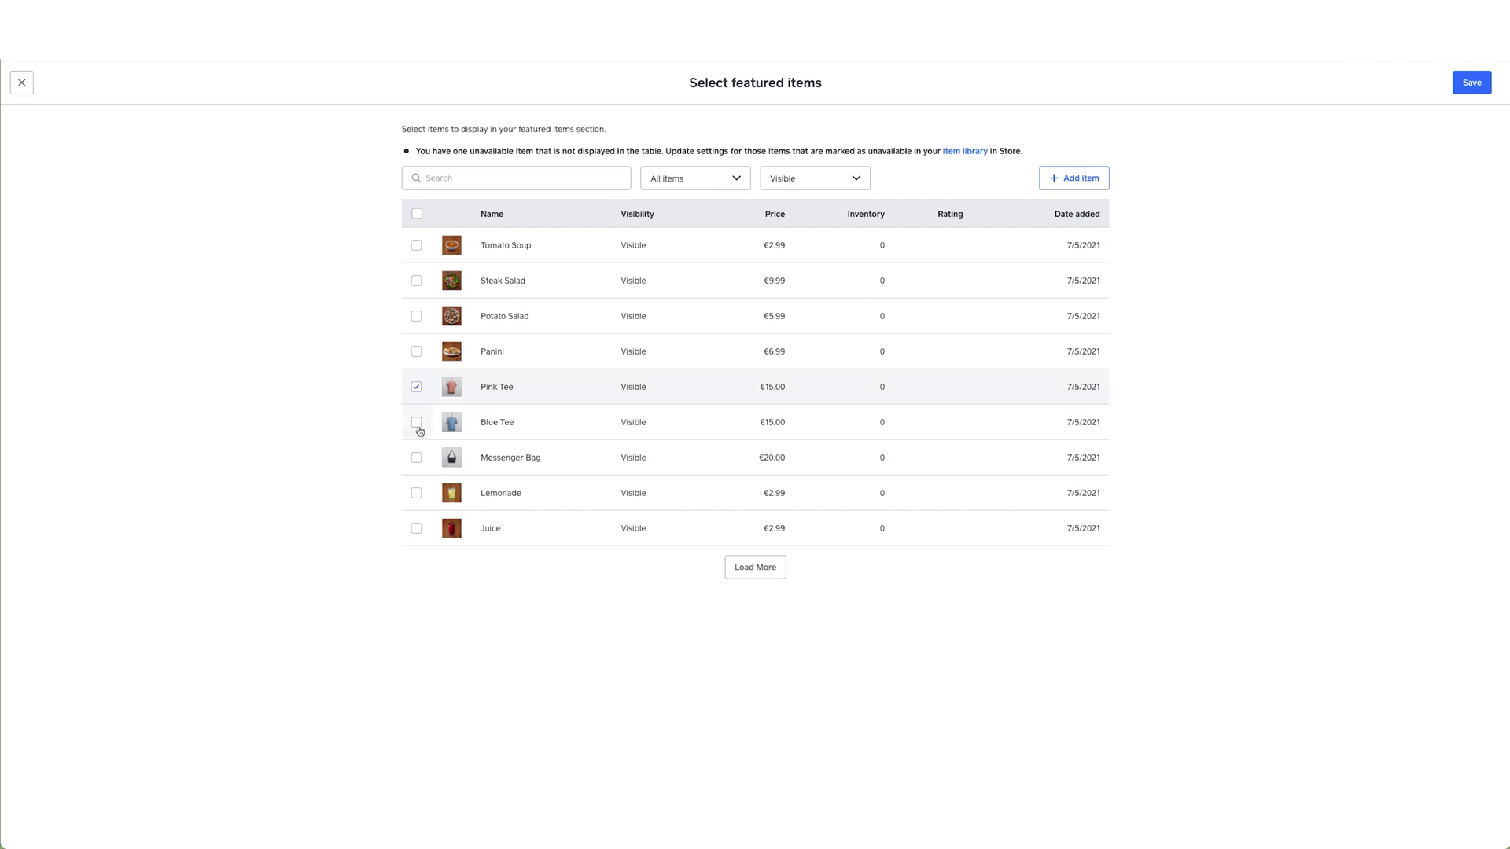
pyautogui.click(415, 422)
pyautogui.click(416, 458)
pyautogui.click(1472, 82)
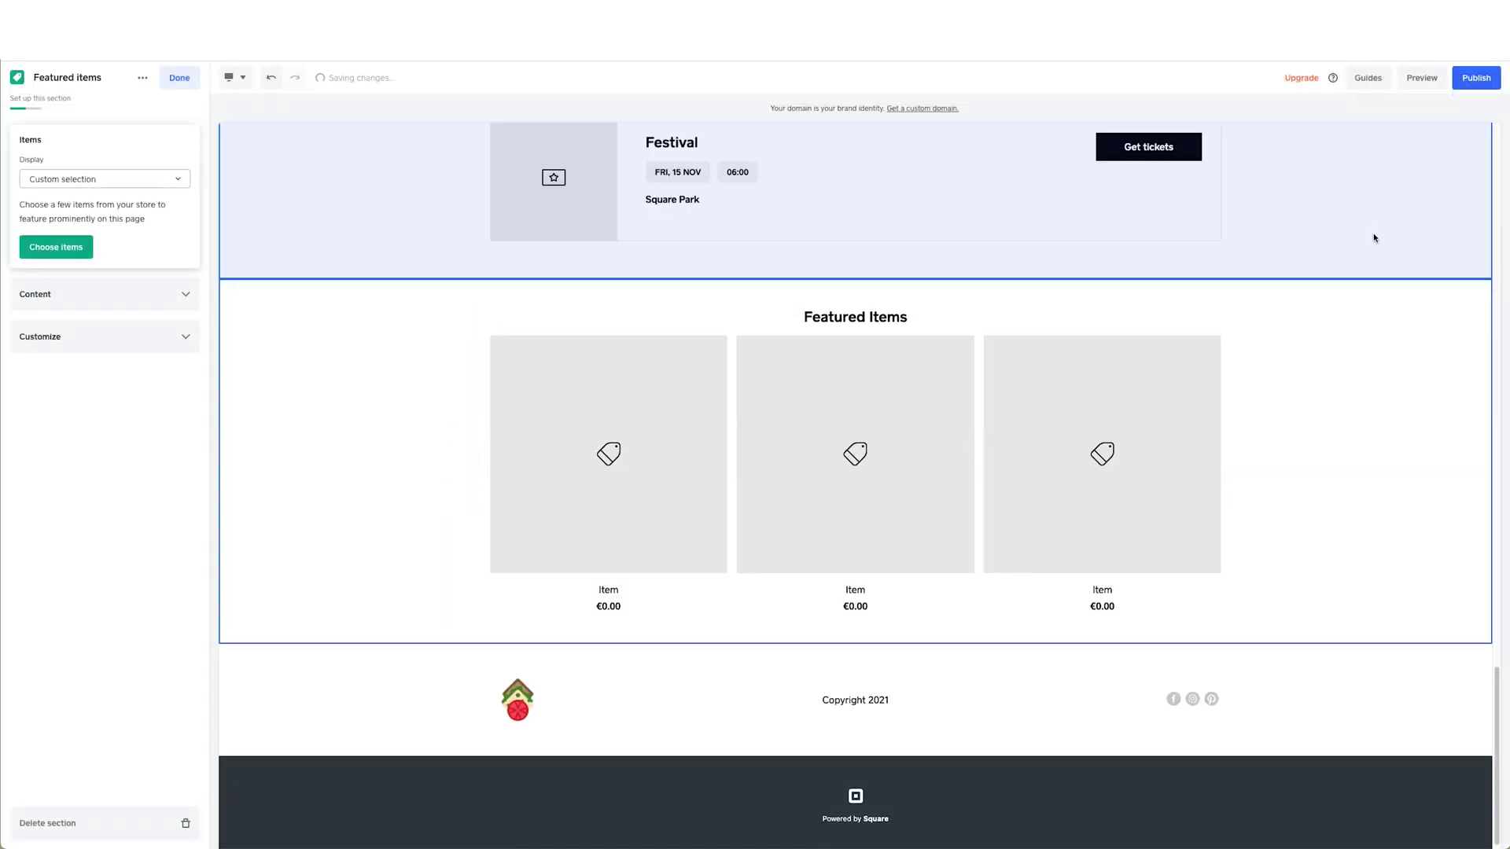